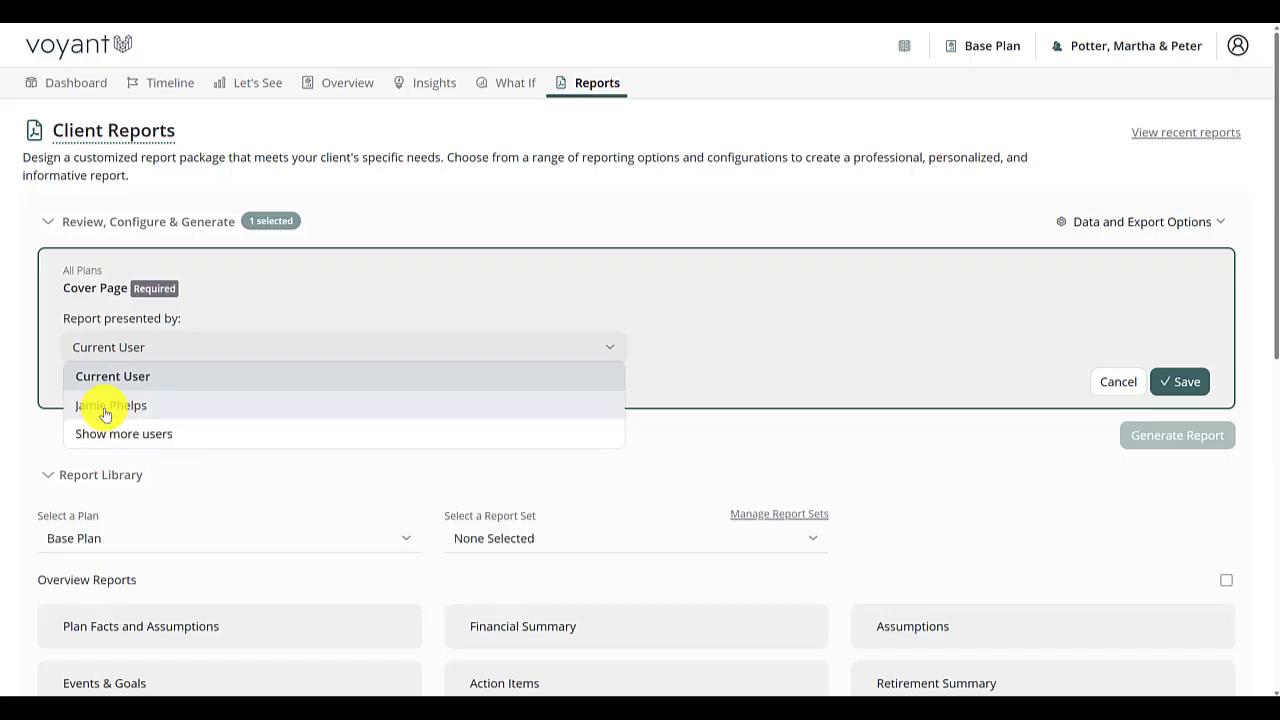
- Save the cover page with the Current User as presenter and choose Base Plan in the report library
{"action": "left_click", "coordinate": [1185, 381]}
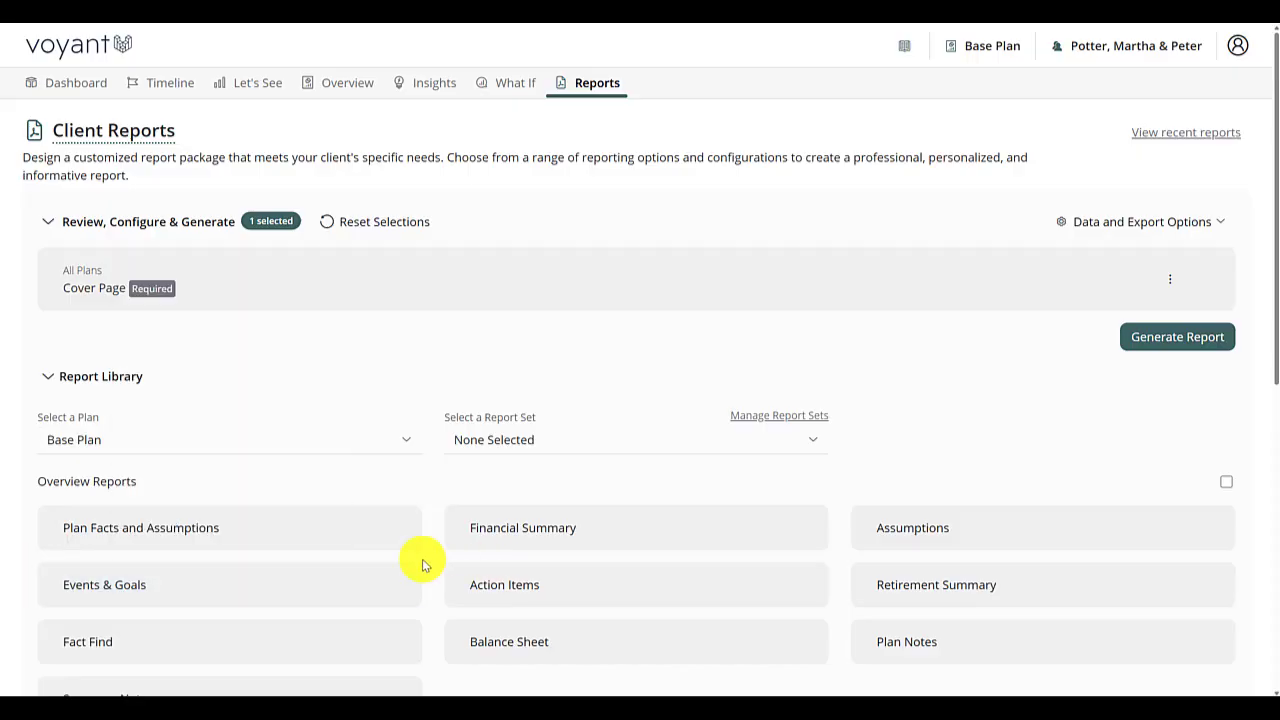
{"action": "left_click", "coordinate": [123, 442]}
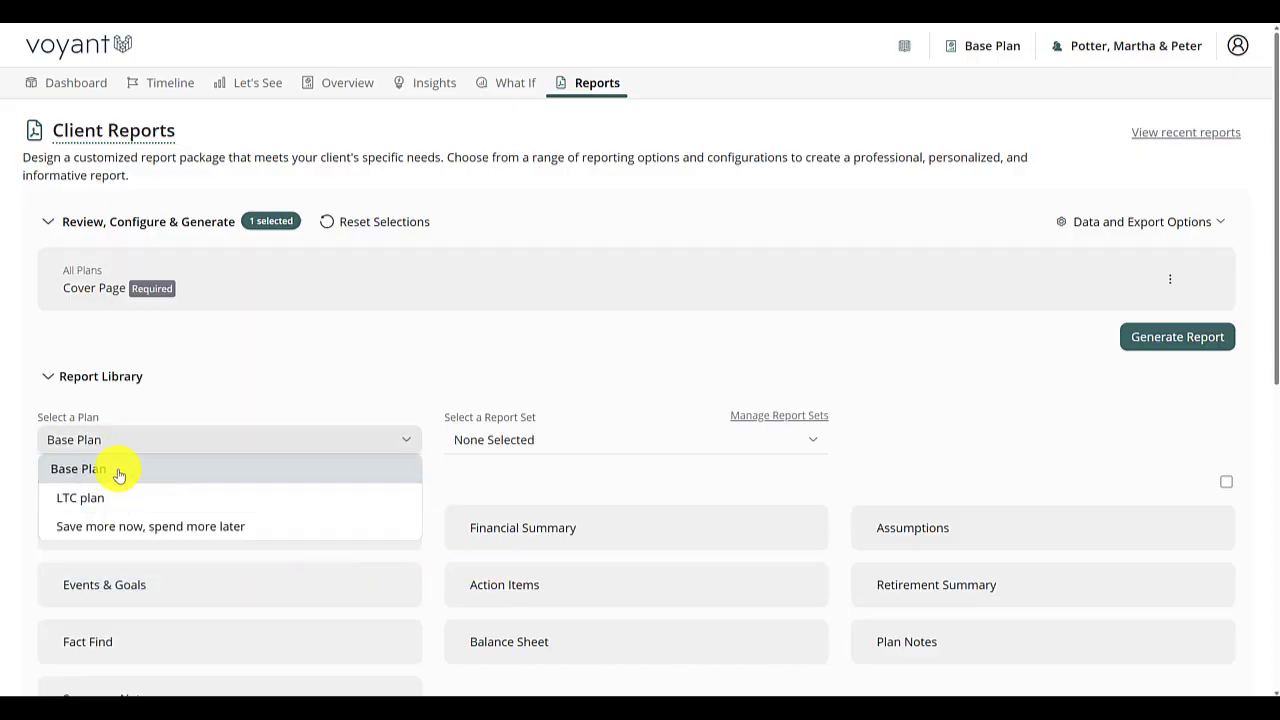
{"action": "left_click", "coordinate": [119, 475]}
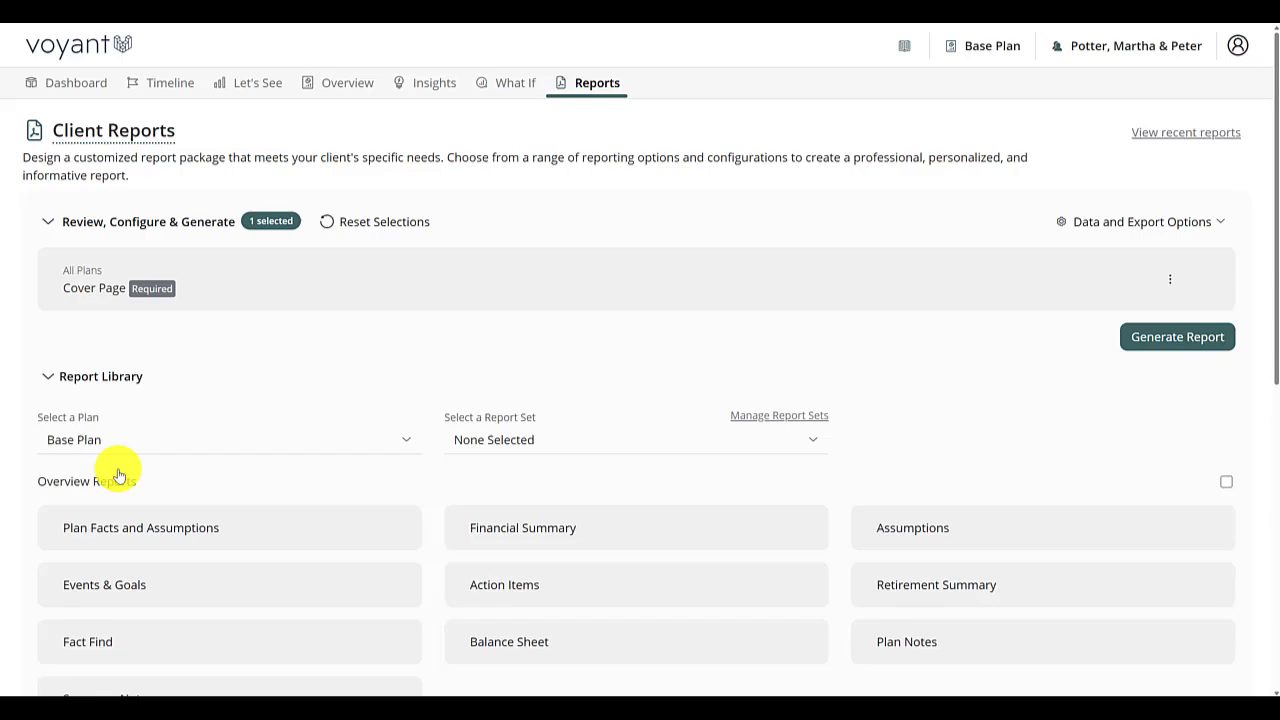
- Add the Base Plan's Plan Facts and Assumptions, Financial Summary, Retirement Summary, Cash Flow, Assets and Taxes - Simple reports to the package
{"action": "left_click", "coordinate": [289, 540]}
{"action": "left_click", "coordinate": [647, 613]}
{"action": "scroll", "coordinate": [823, 603], "scroll_direction": "down", "scroll_amount": 6}
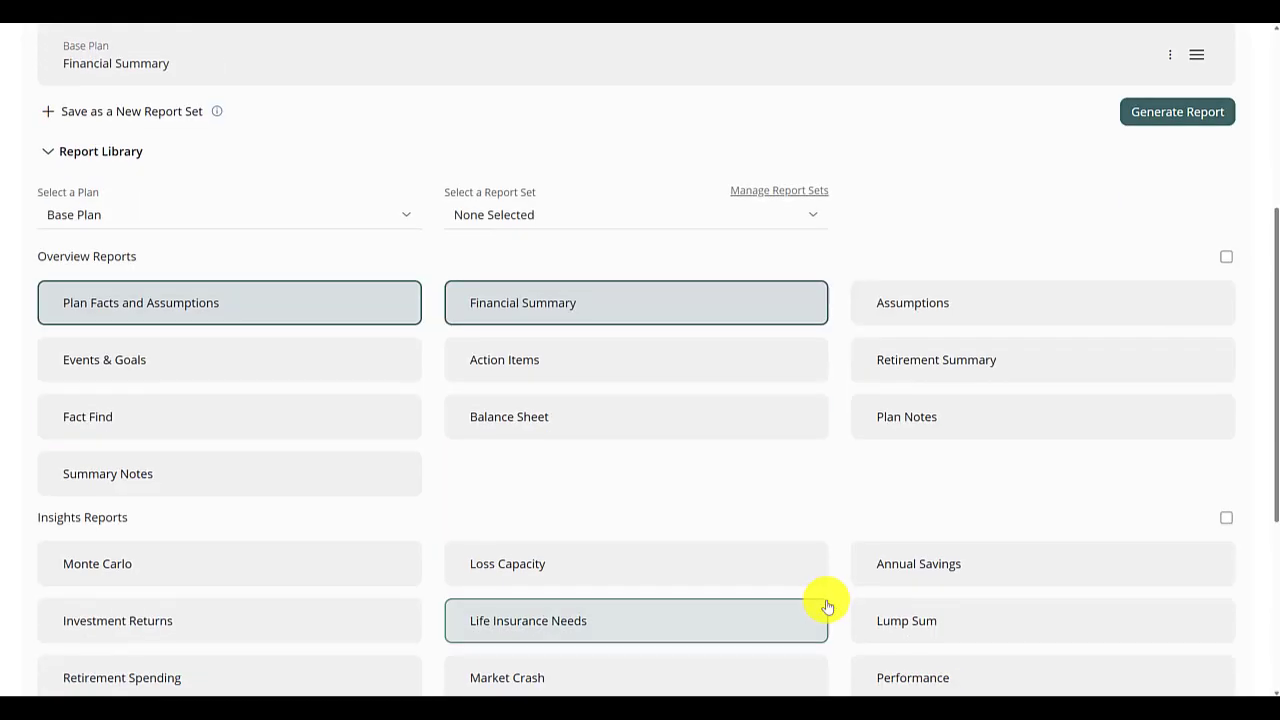
{"action": "left_click", "coordinate": [957, 137]}
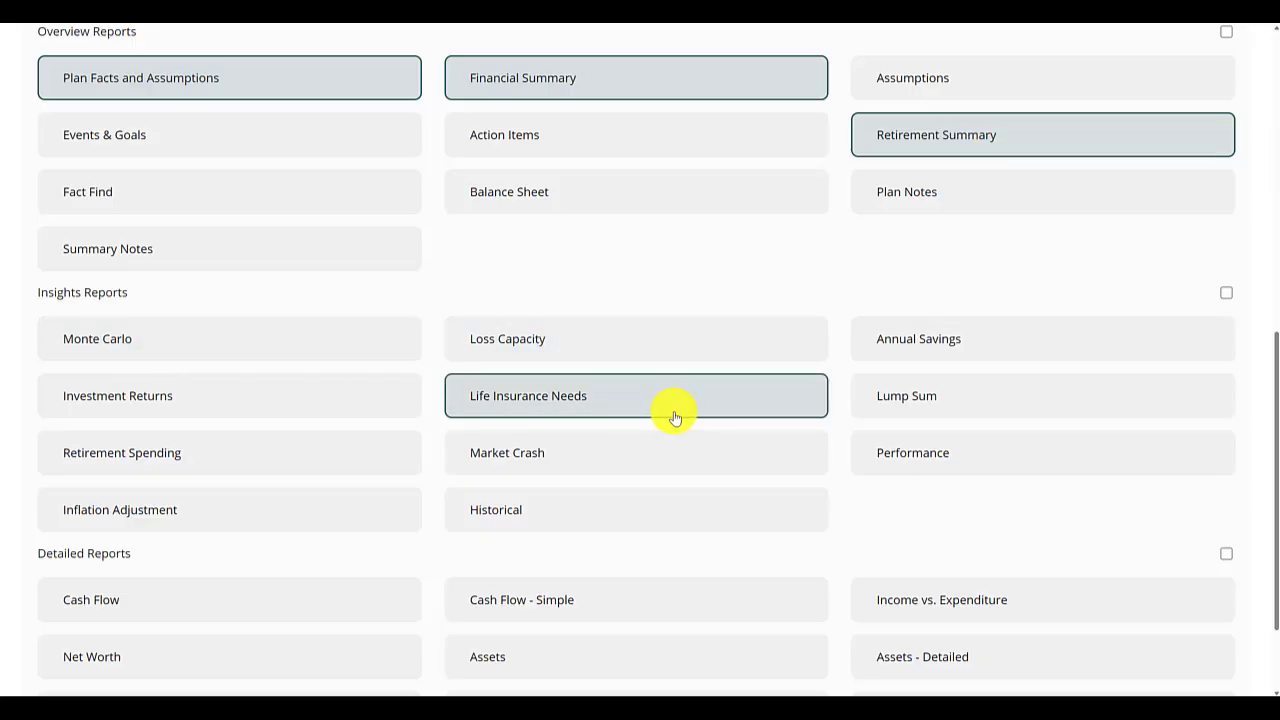
- Configure the Financial Summary report with the Cash Flow - Detailed chart and the Life Needs insight excluded, and save it
{"action": "scroll", "coordinate": [791, 594], "scroll_direction": "up", "scroll_amount": 8}
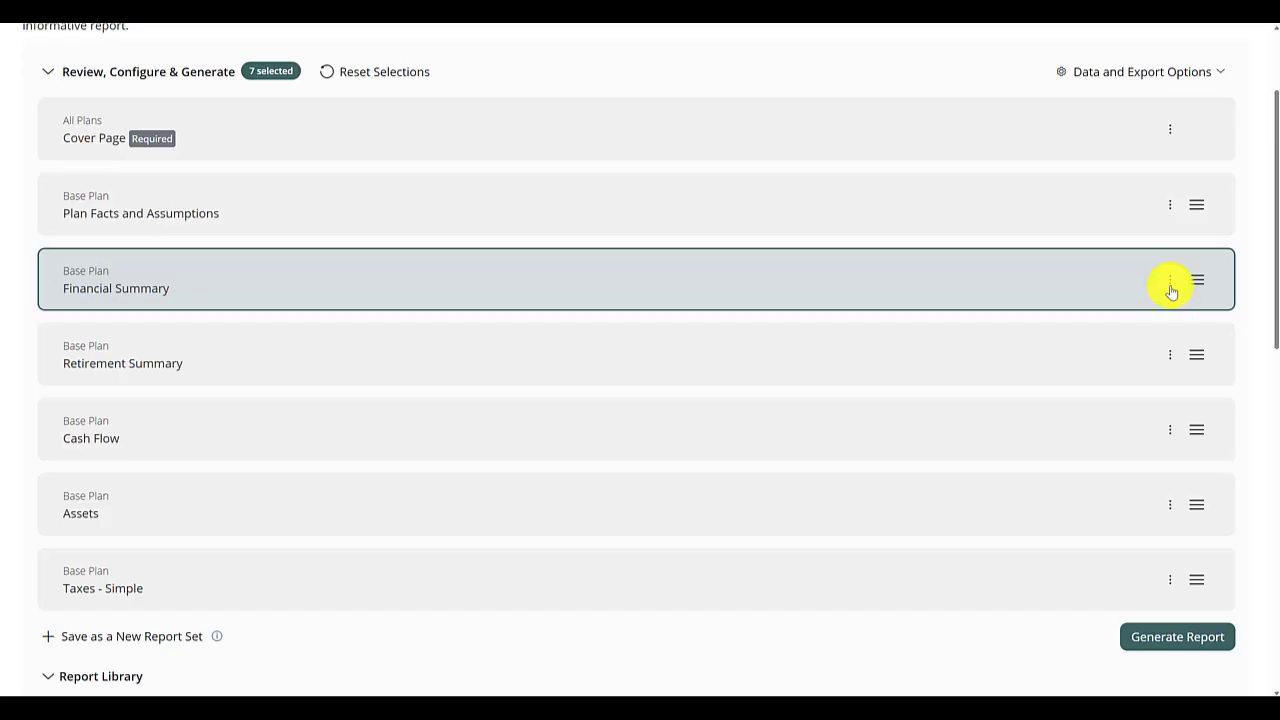
{"action": "left_click", "coordinate": [1170, 282]}
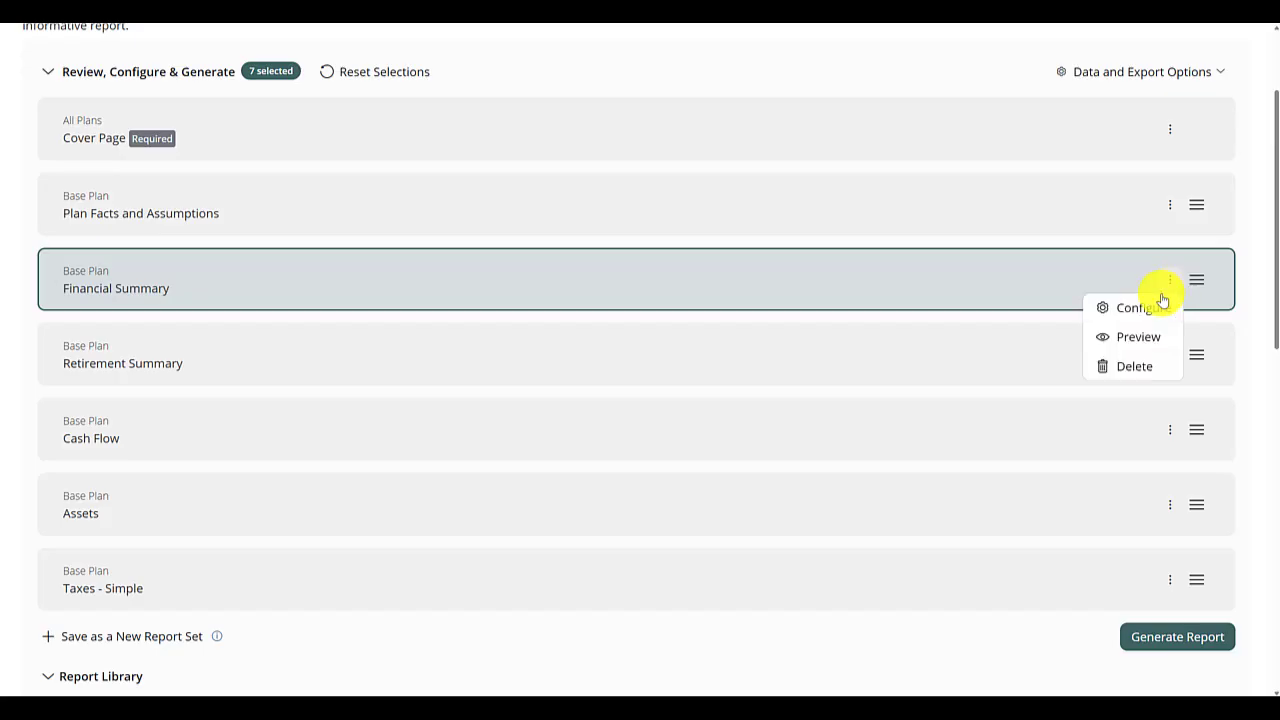
{"action": "left_click", "coordinate": [1140, 308]}
{"action": "scroll", "coordinate": [137, 204], "scroll_direction": "down", "scroll_amount": 2}
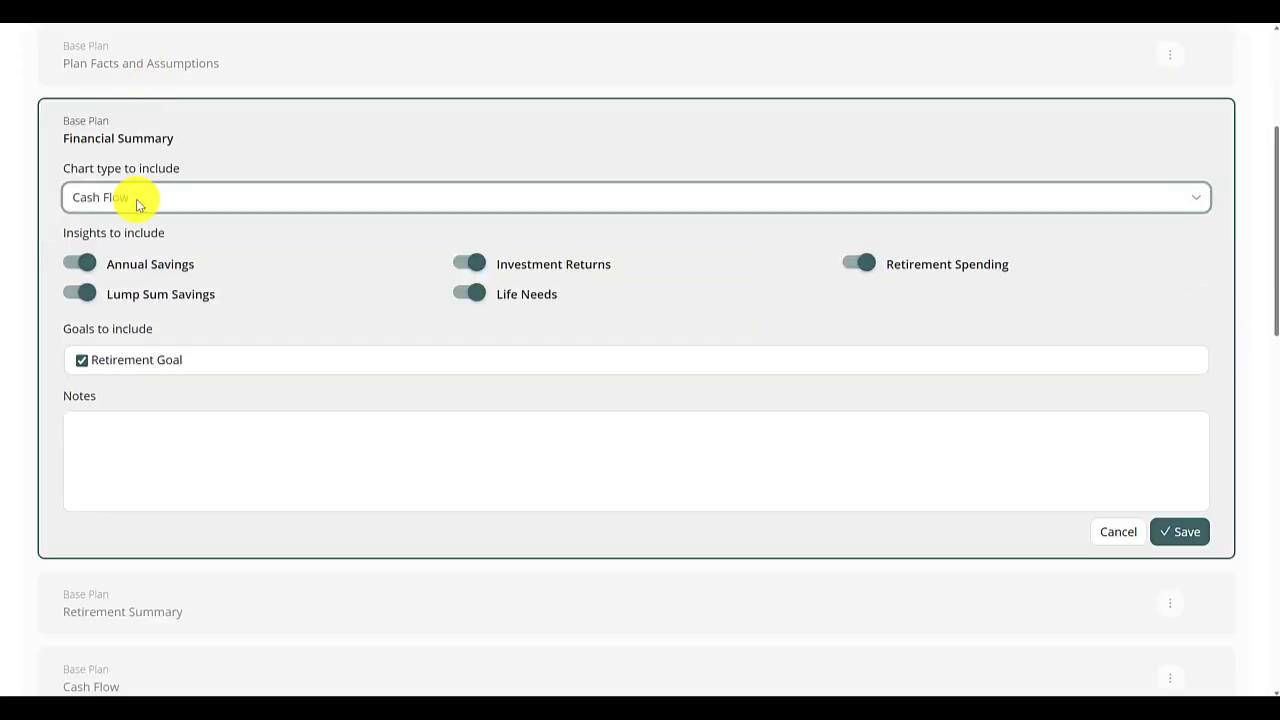
{"action": "left_click", "coordinate": [137, 198]}
{"action": "left_click", "coordinate": [143, 256]}
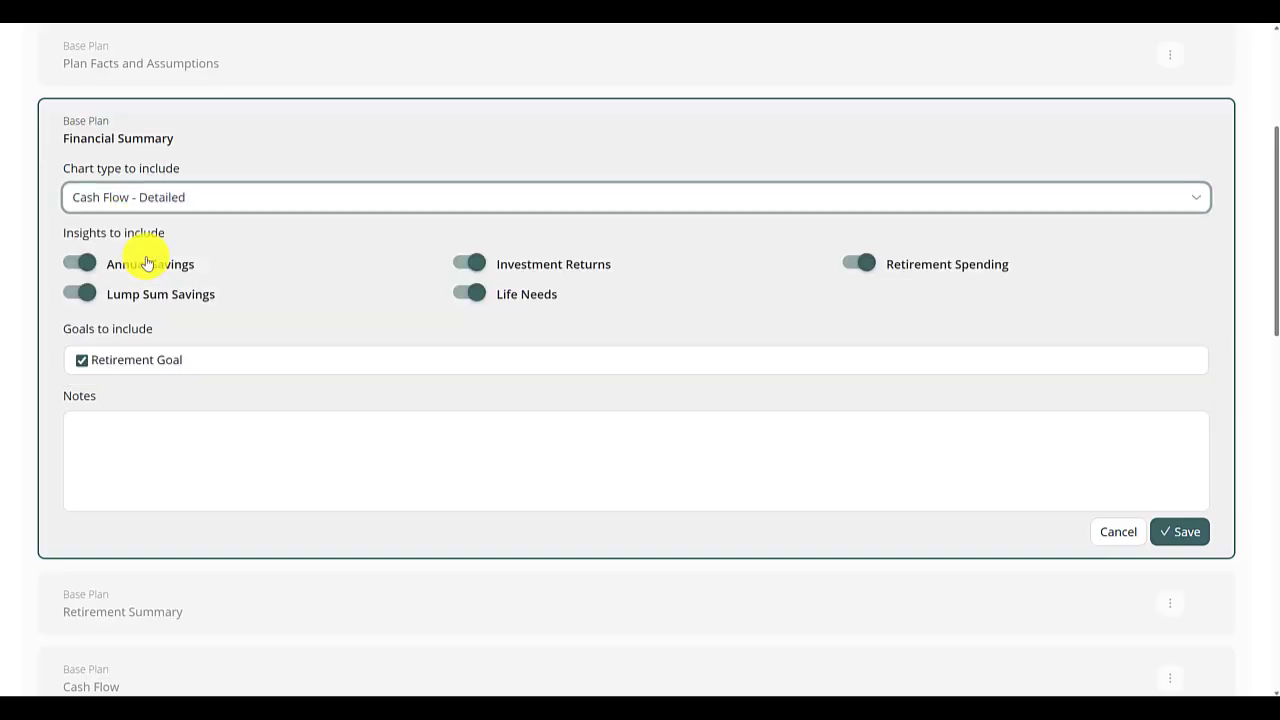
{"action": "left_click", "coordinate": [74, 298]}
{"action": "left_click", "coordinate": [478, 298]}
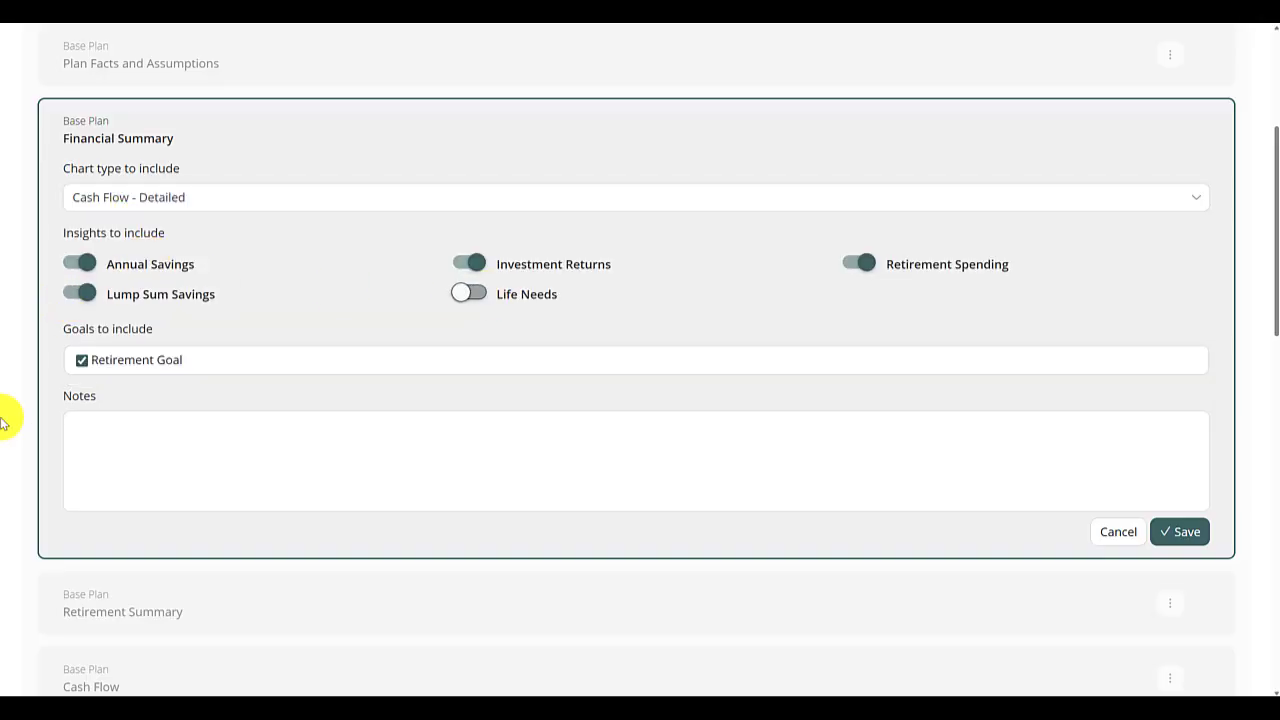
{"action": "left_click", "coordinate": [224, 443]}
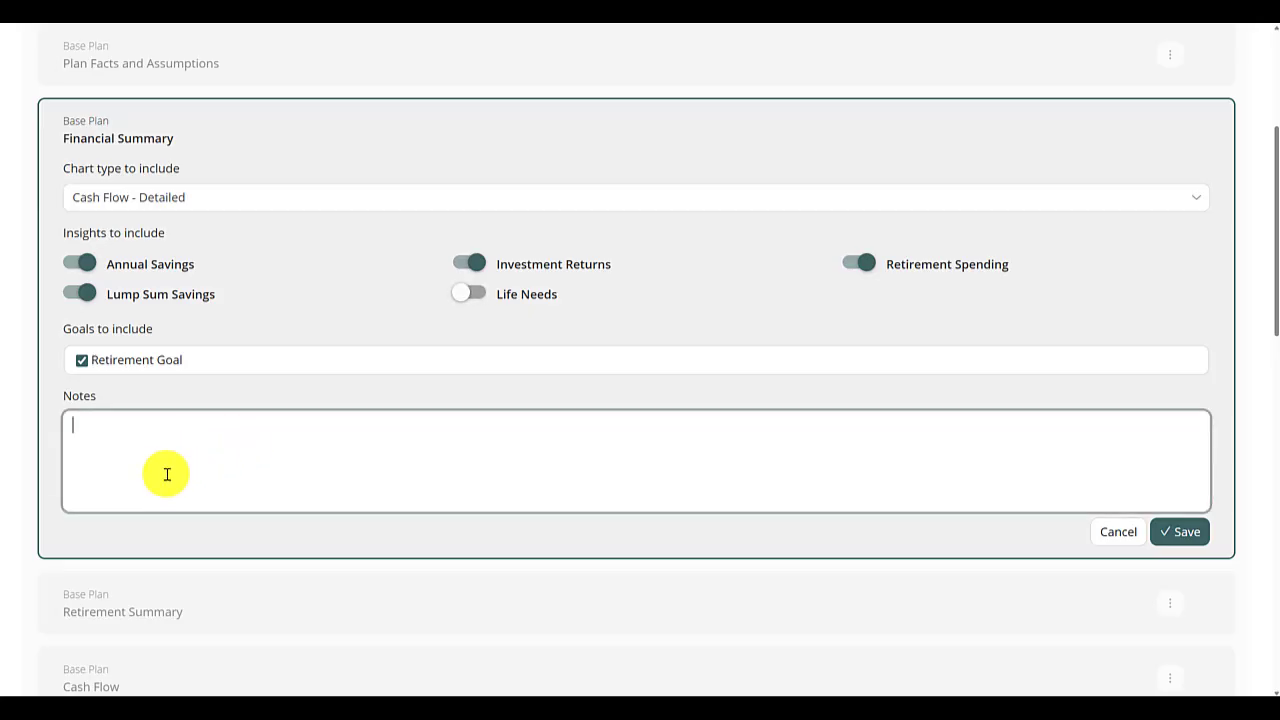
{"action": "left_click", "coordinate": [1180, 531]}
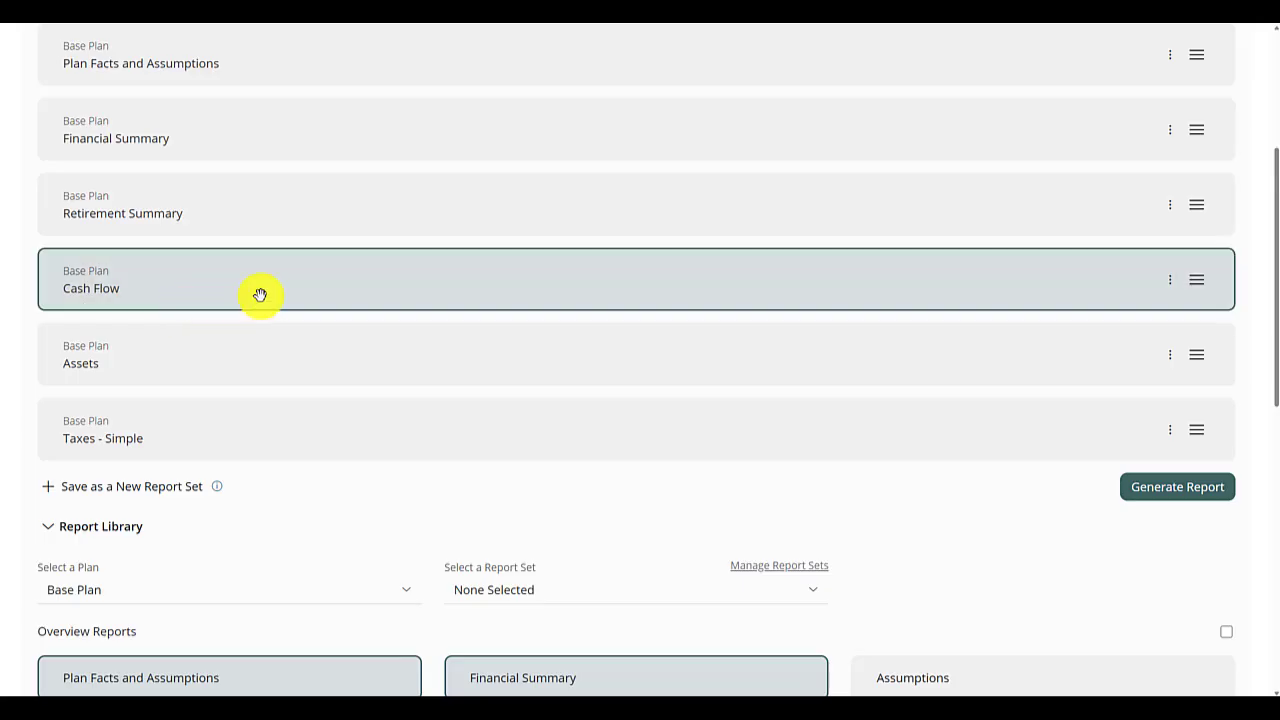
- Configure the Cash Flow report to cover the years 2026-2046 and save it
{"action": "left_click", "coordinate": [1174, 290]}
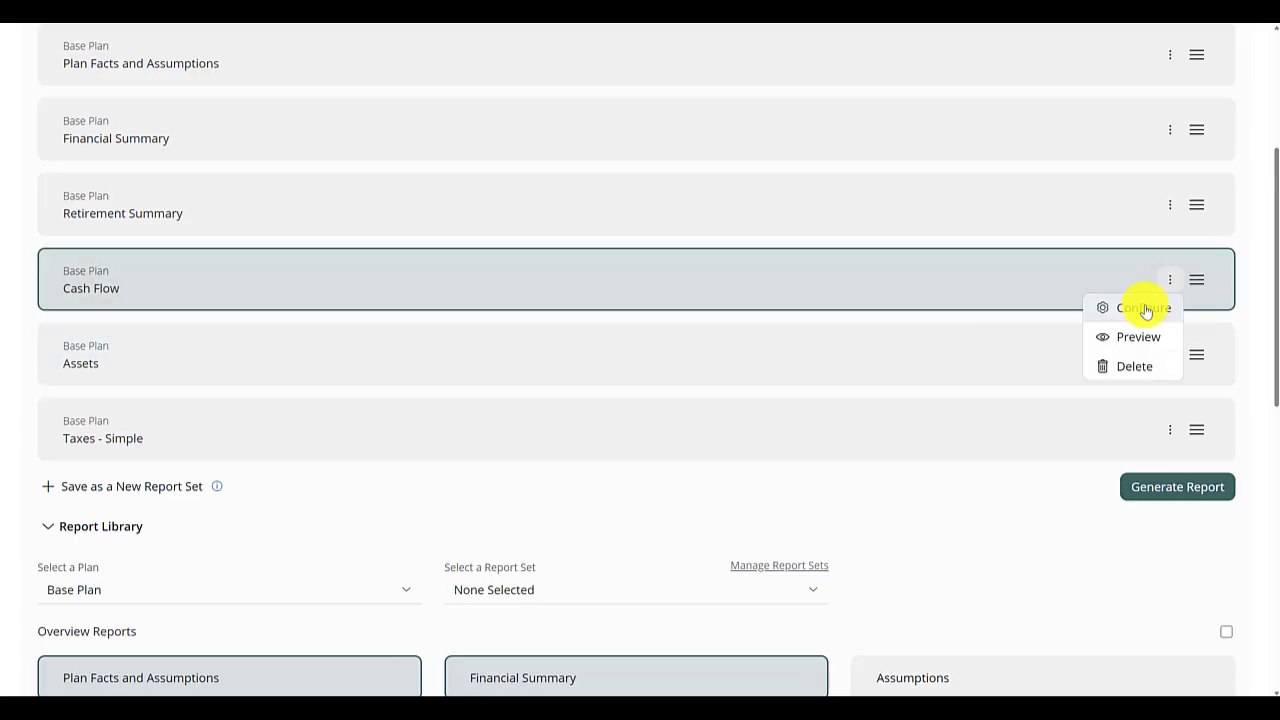
{"action": "left_click", "coordinate": [1143, 309]}
{"action": "scroll", "coordinate": [240, 400], "scroll_direction": "down", "scroll_amount": 3}
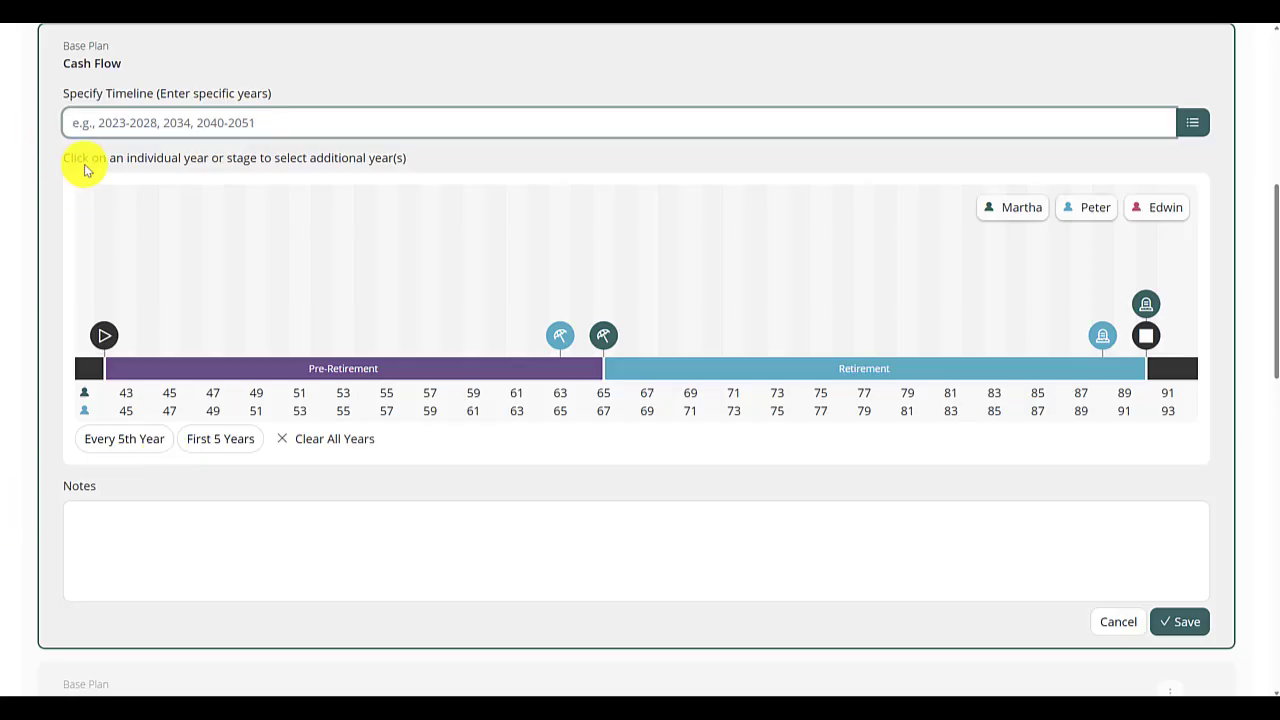
{"action": "type", "text": "2026"}
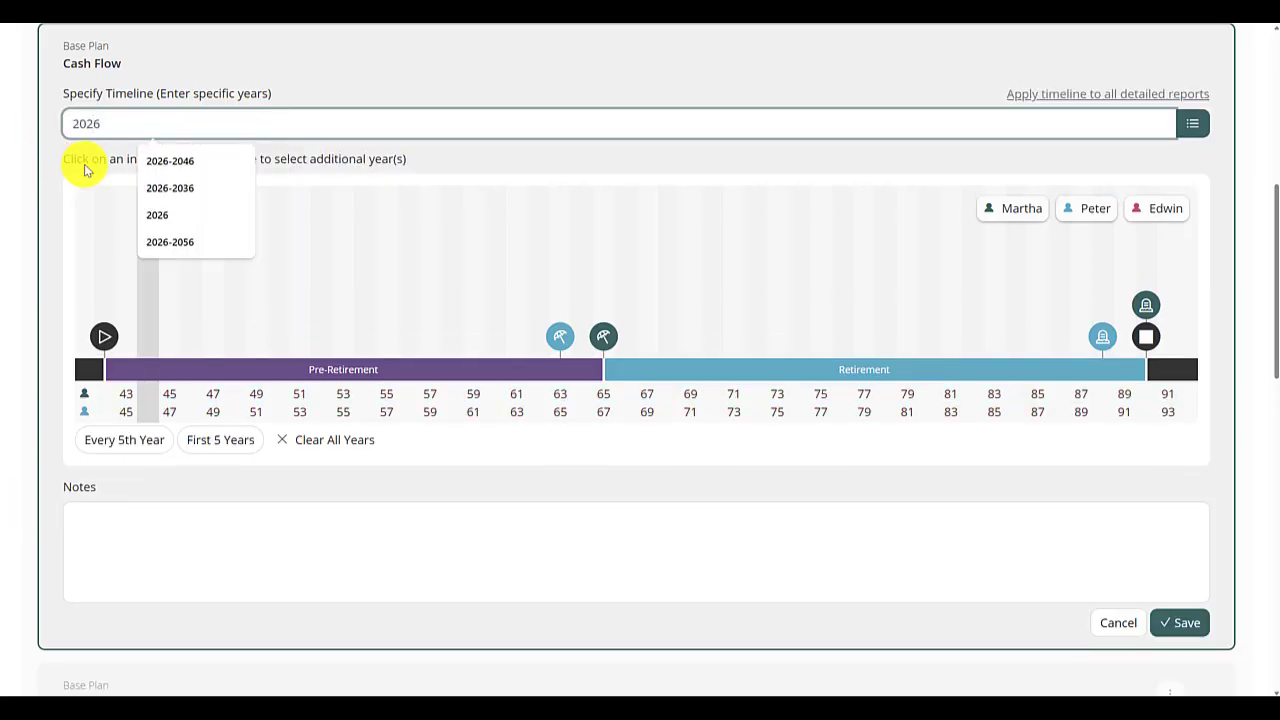
{"action": "type", "text": "-2046"}
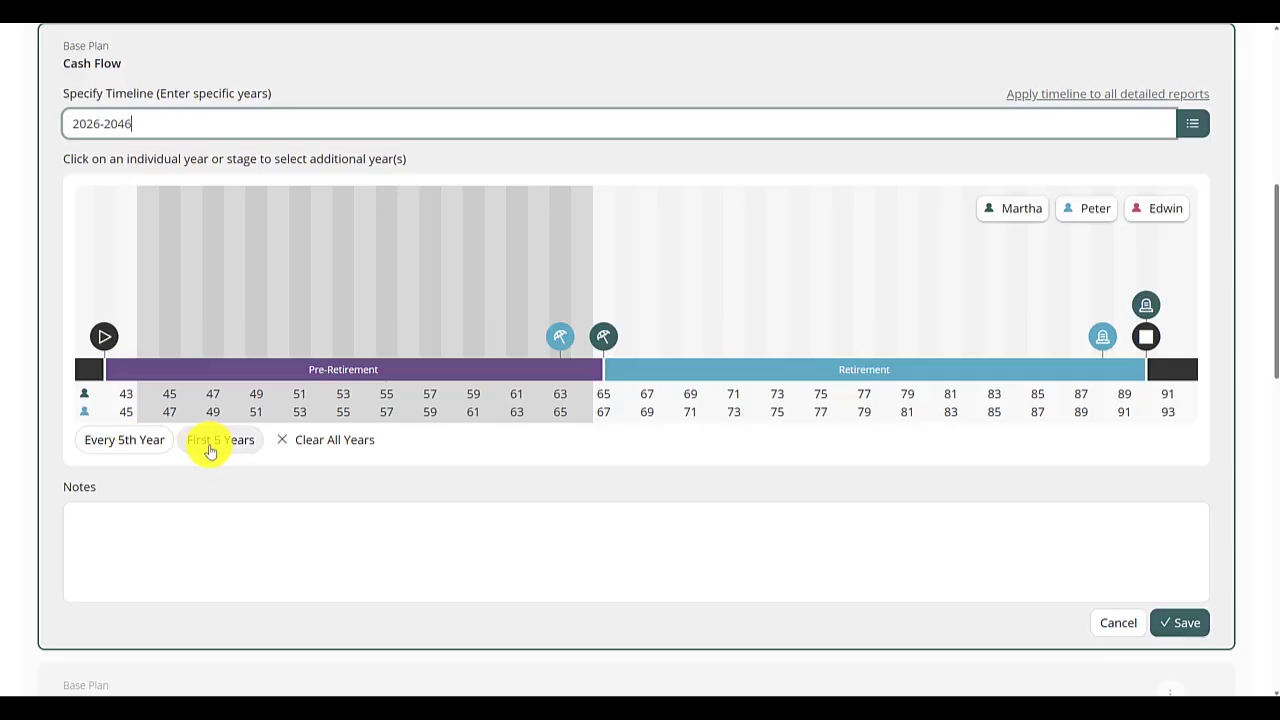
{"action": "left_click", "coordinate": [1180, 622]}
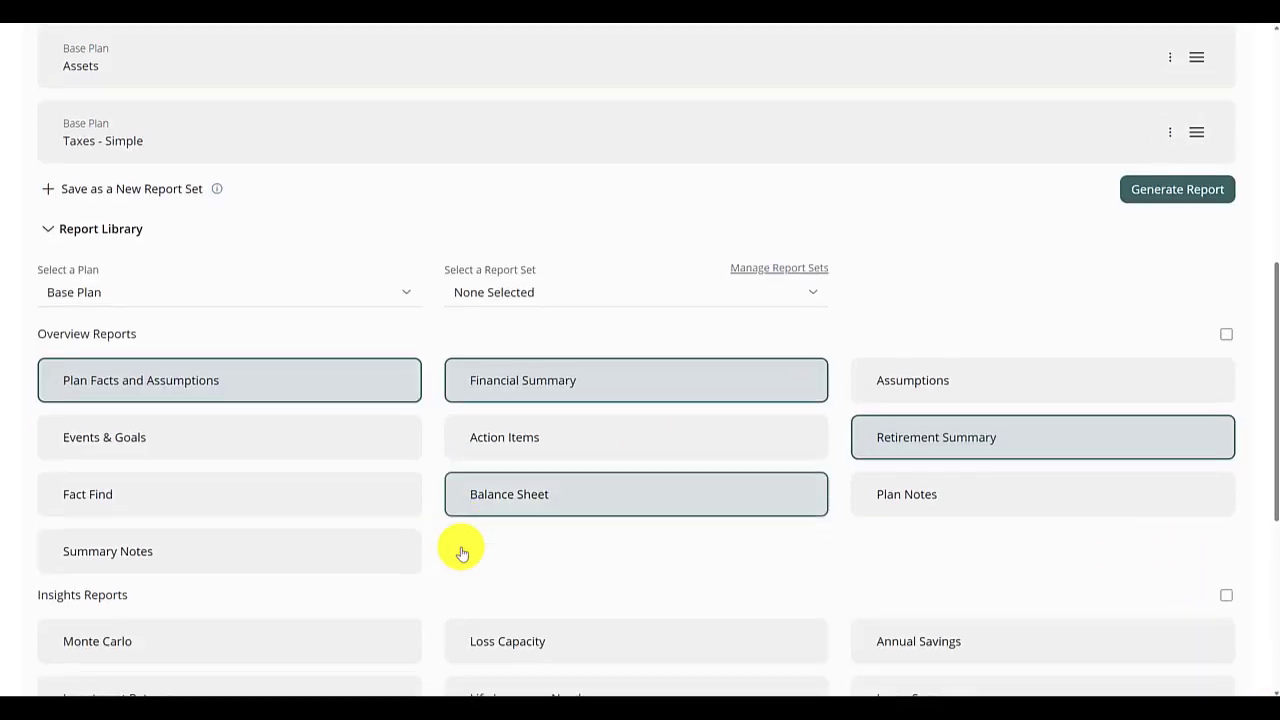
- Save the selected reports as a new report set named Retirement Planning Report Set
{"action": "scroll", "coordinate": [462, 553], "scroll_direction": "down", "scroll_amount": 2}
{"action": "scroll", "coordinate": [457, 550], "scroll_direction": "up", "scroll_amount": 5}
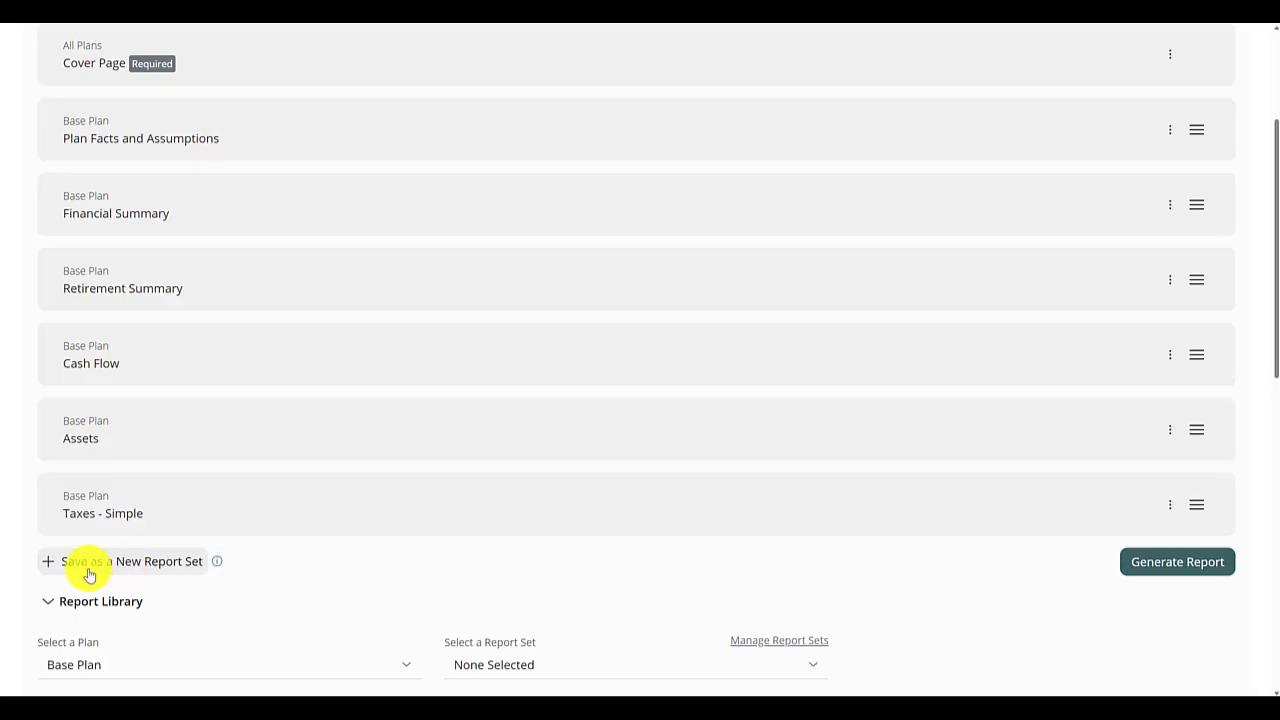
{"action": "left_click", "coordinate": [89, 573]}
{"action": "left_click_drag", "start_coordinate": [163, 563], "coordinate": [4, 563]}
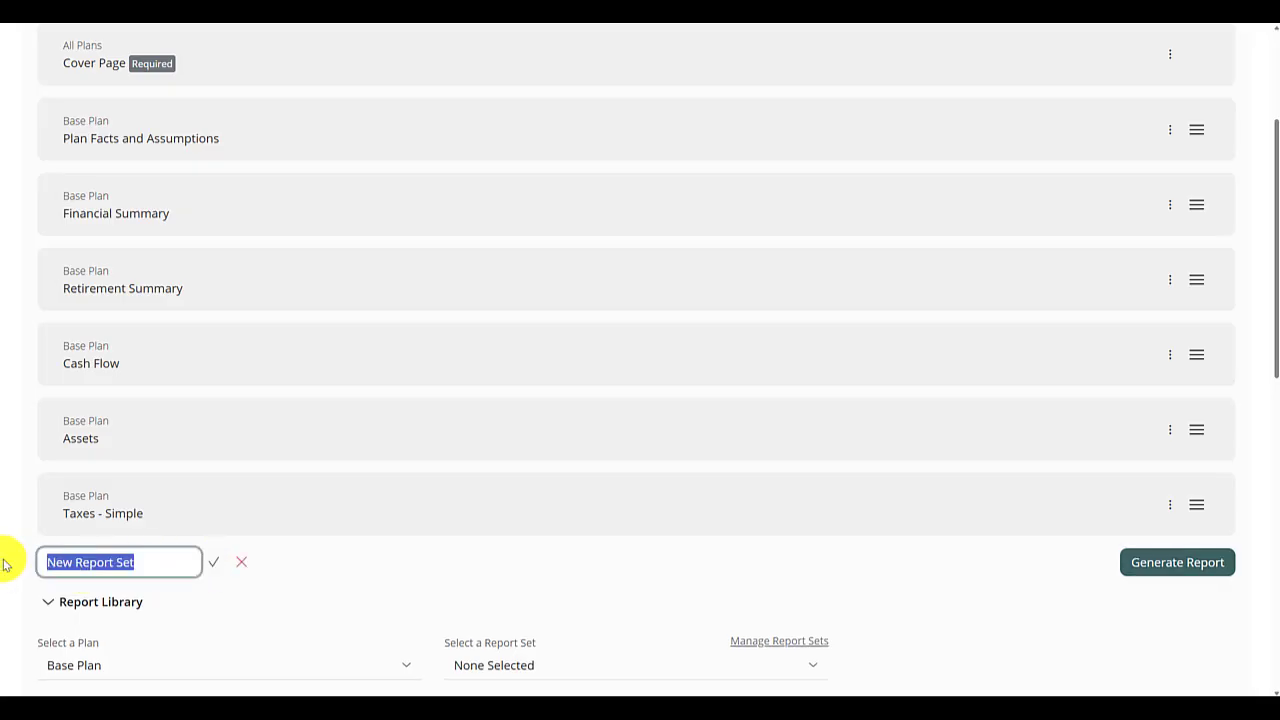
{"action": "type", "text": "Re"}
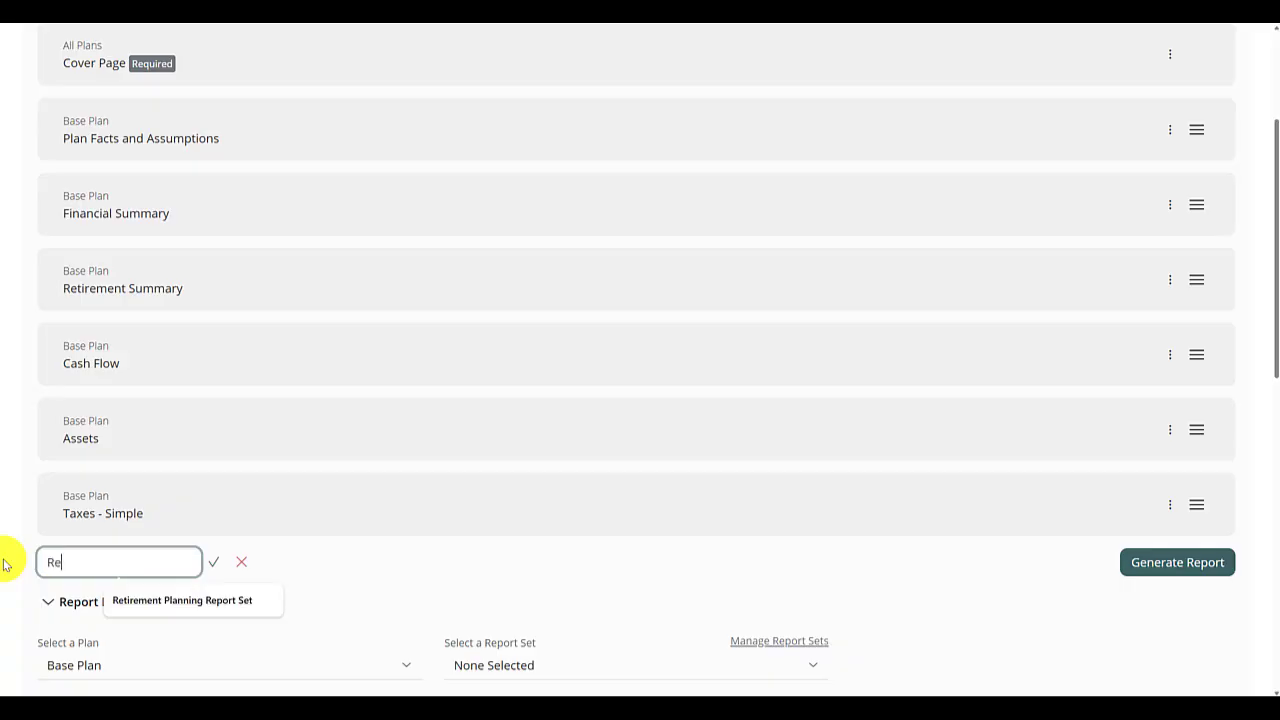
{"action": "type", "text": "tirement Planning Report Set"}
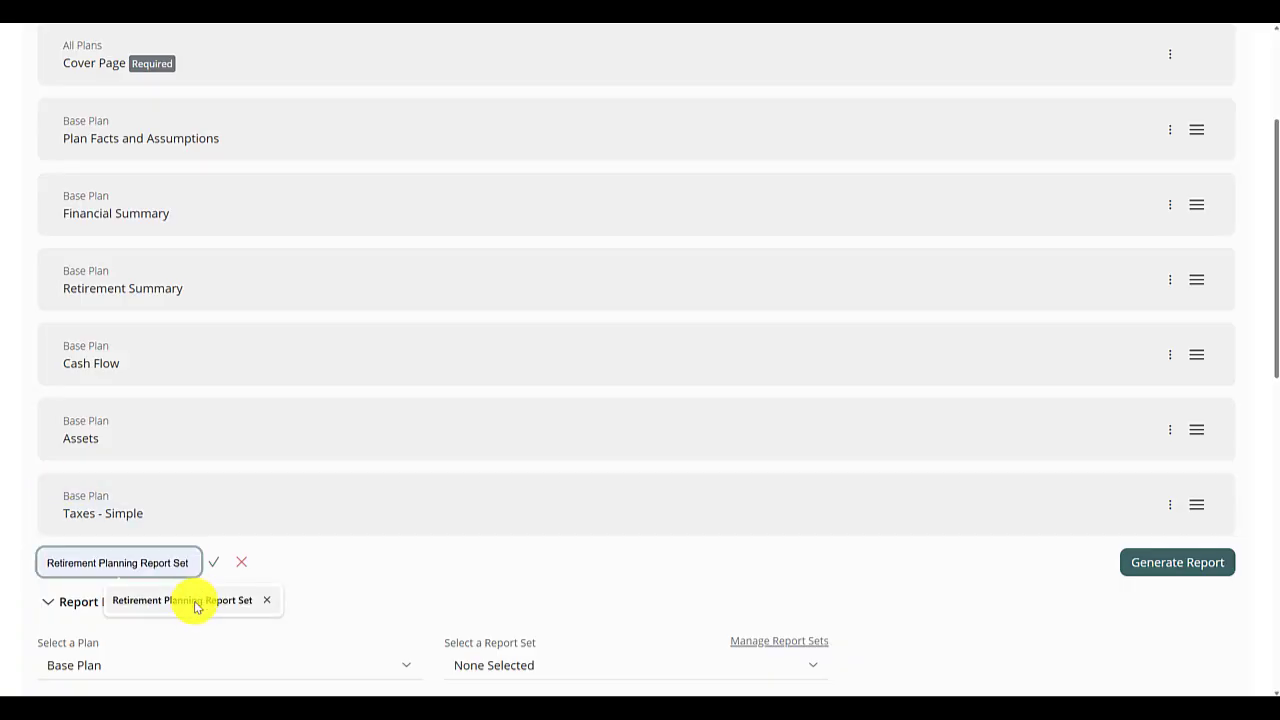
{"action": "left_click", "coordinate": [190, 602]}
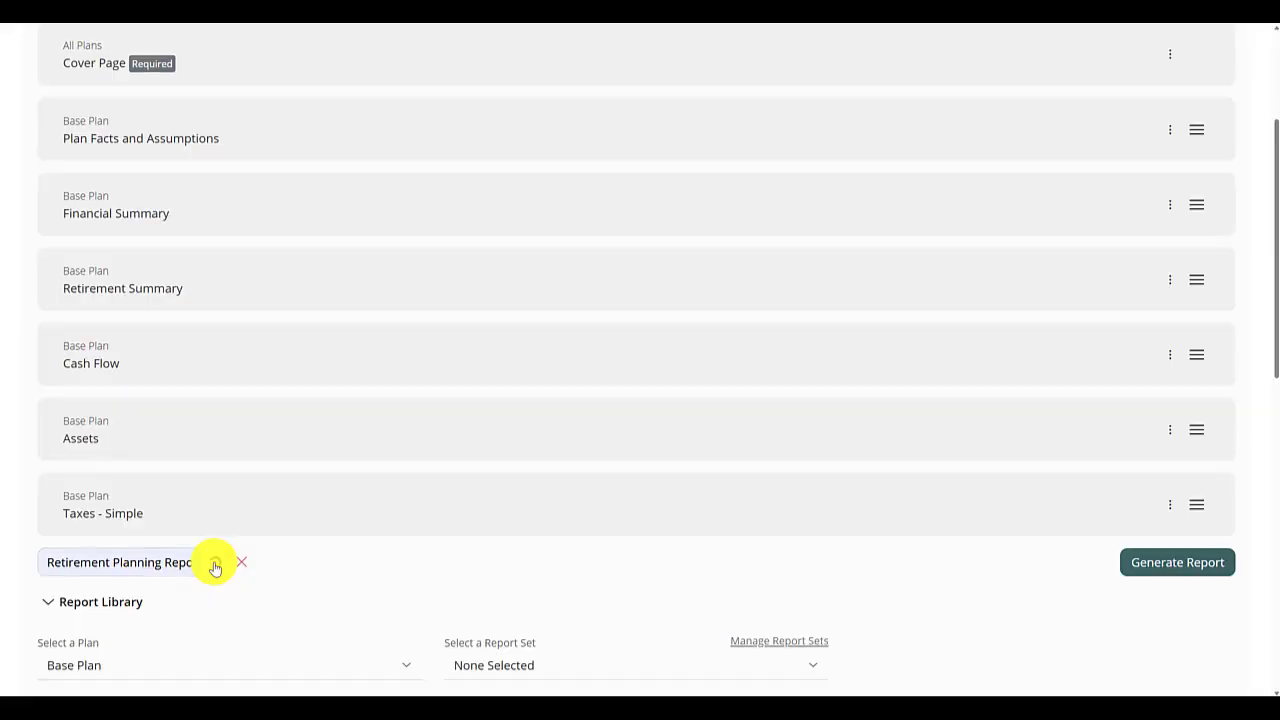
{"action": "left_click", "coordinate": [215, 567]}
- Apply the Retirement Planning Report Set to the Base Plan in the report library
{"action": "scroll", "coordinate": [700, 560], "scroll_direction": "down", "scroll_amount": 2}
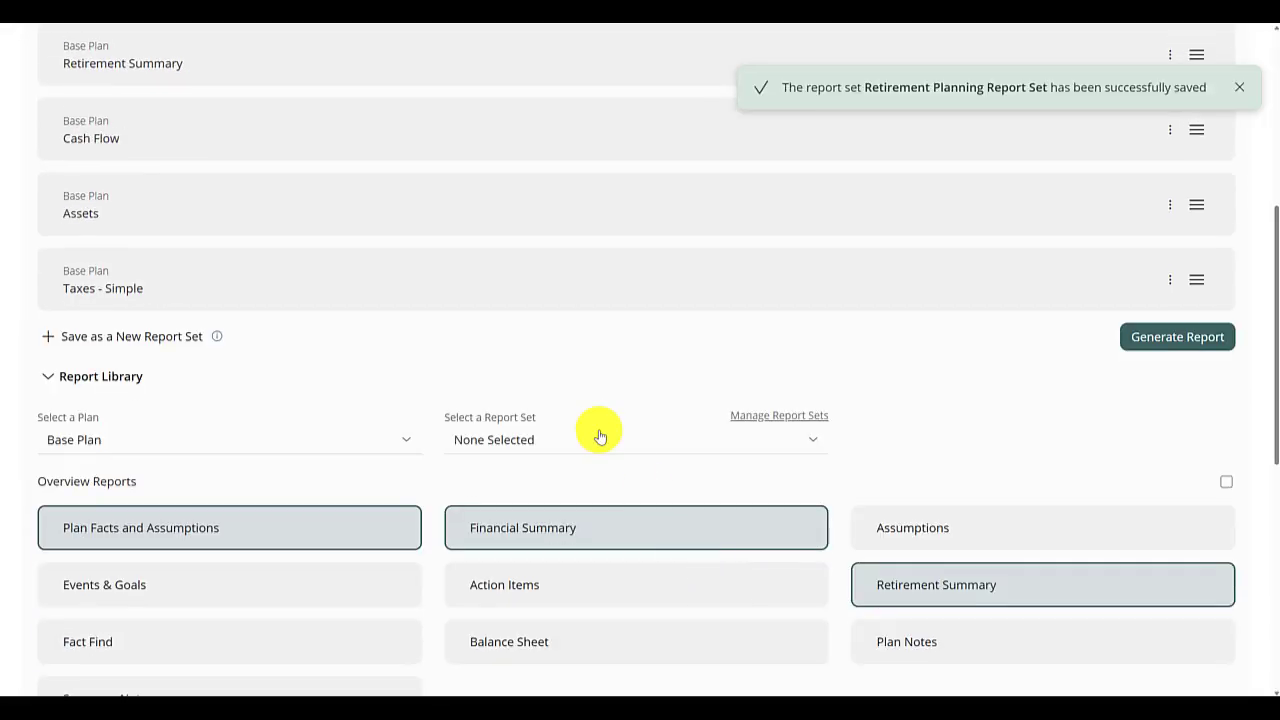
{"action": "left_click", "coordinate": [540, 442]}
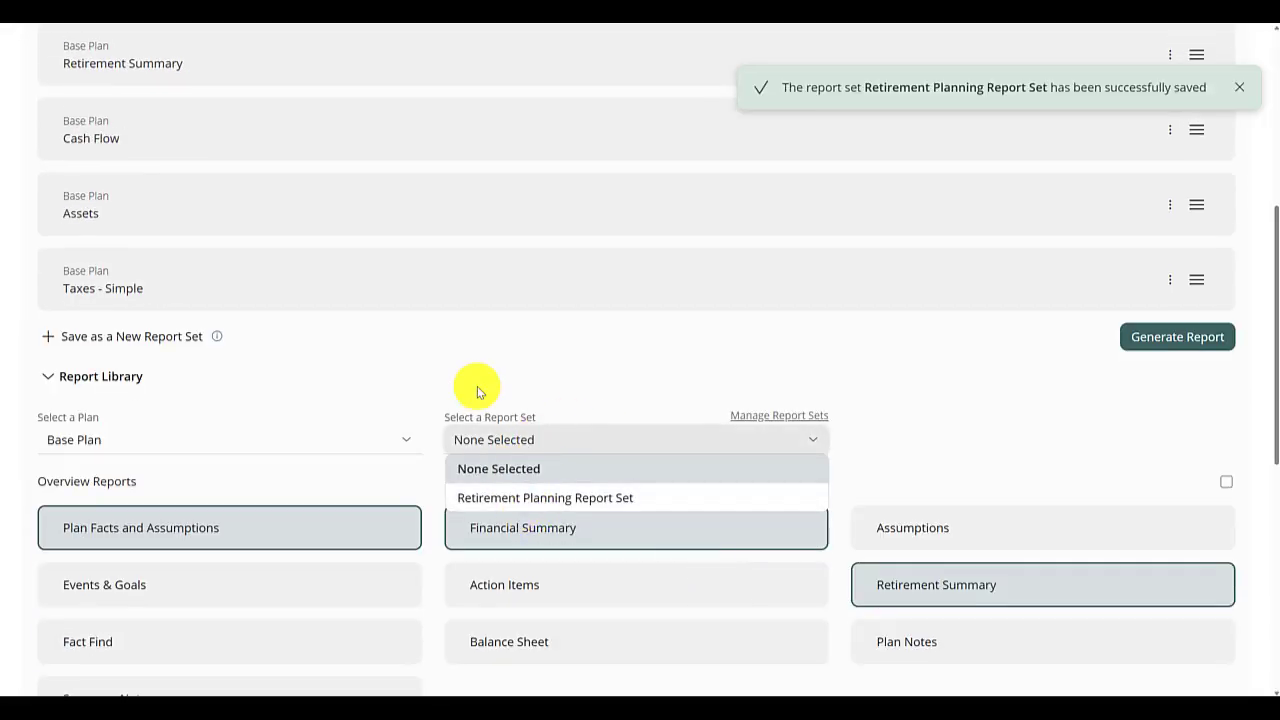
{"action": "left_click", "coordinate": [486, 497]}
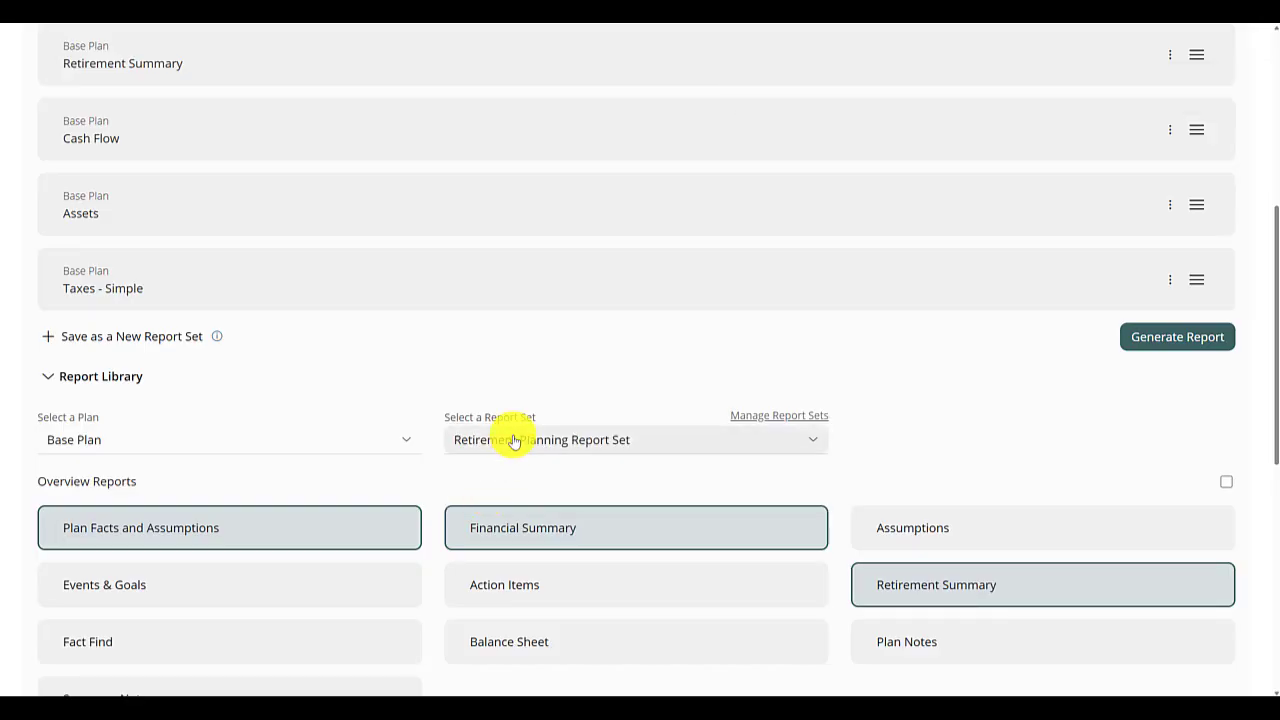
- Switch the report library to LTC plan, add its Plan Facts and Assumptions report and apply the Retirement Planning Report Set
{"action": "scroll", "coordinate": [9, 523], "scroll_direction": "down", "scroll_amount": 3}
{"action": "scroll", "coordinate": [614, 557], "scroll_direction": "up", "scroll_amount": 6}
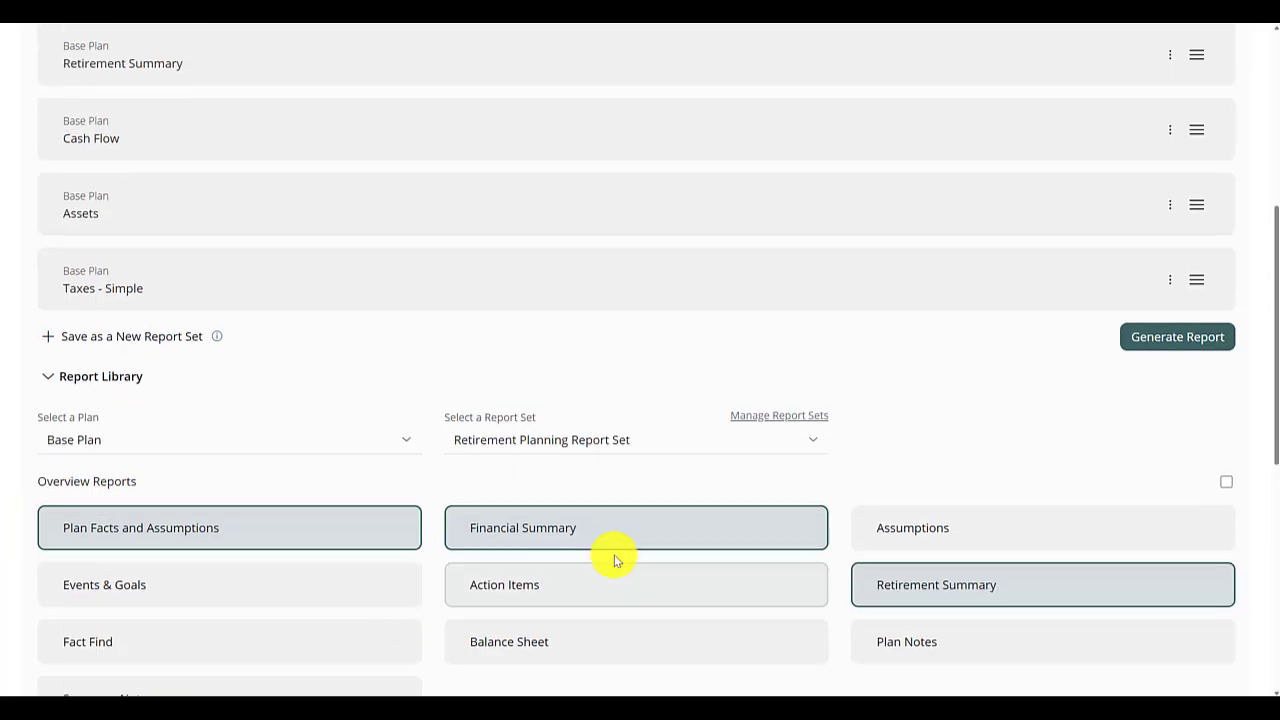
{"action": "scroll", "coordinate": [614, 557], "scroll_direction": "up", "scroll_amount": 2}
{"action": "scroll", "coordinate": [580, 560], "scroll_direction": "down", "scroll_amount": 7}
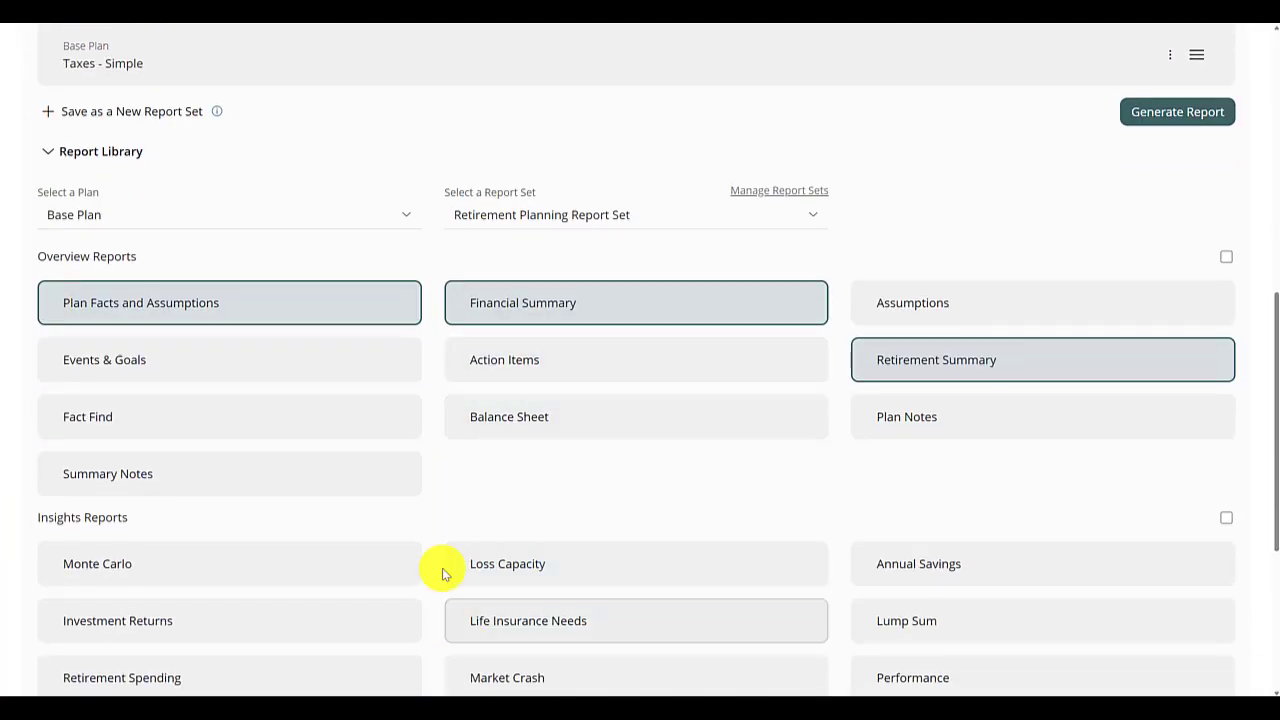
{"action": "left_click", "coordinate": [102, 210]}
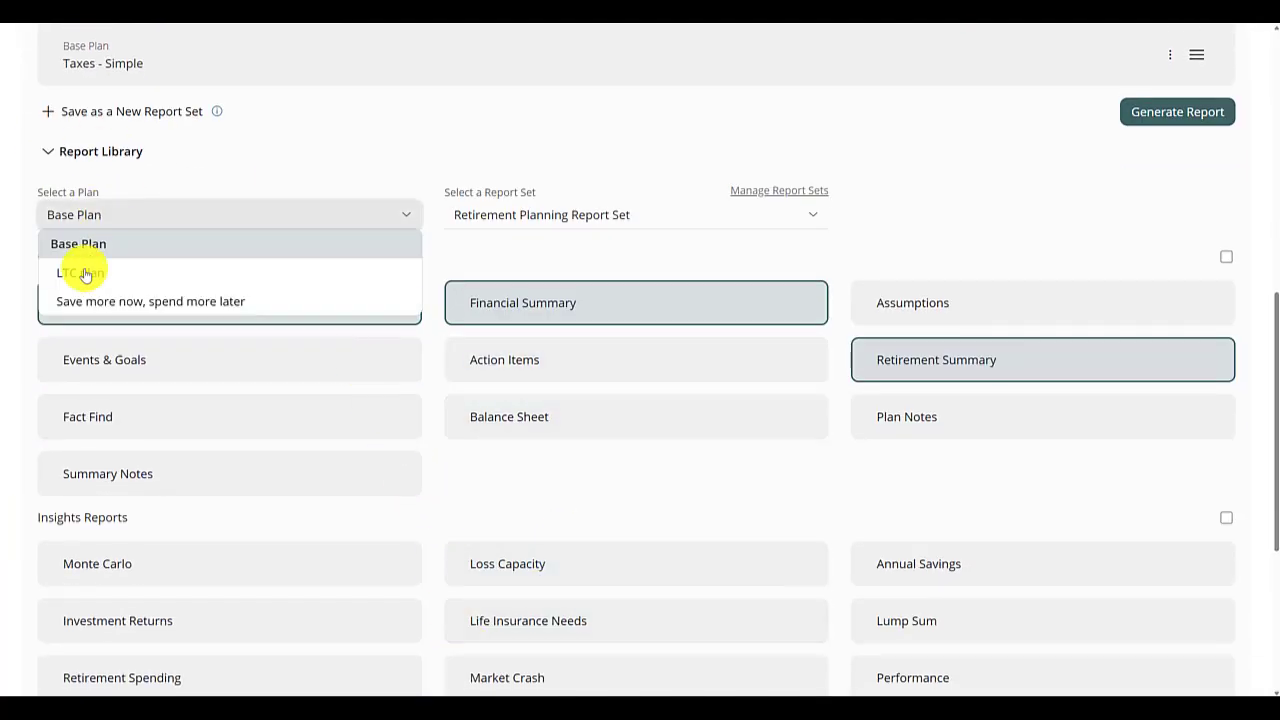
{"action": "left_click", "coordinate": [84, 284]}
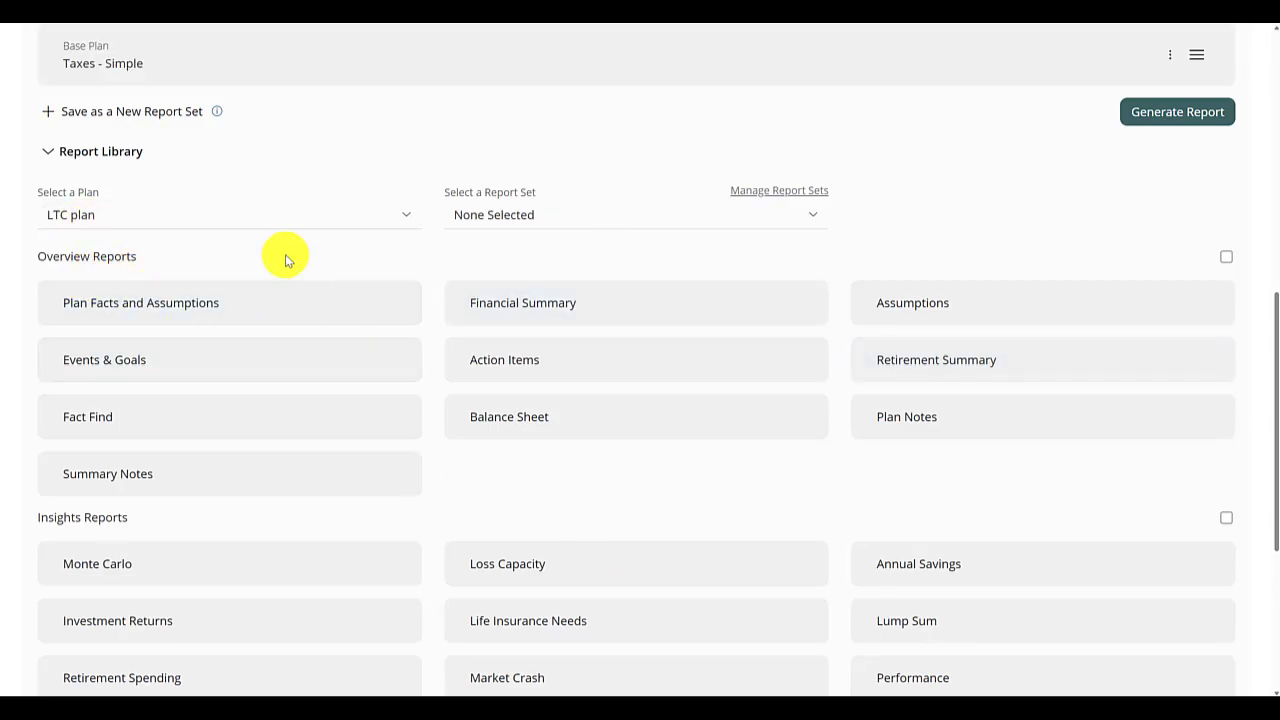
{"action": "left_click", "coordinate": [264, 318]}
{"action": "left_click", "coordinate": [600, 292]}
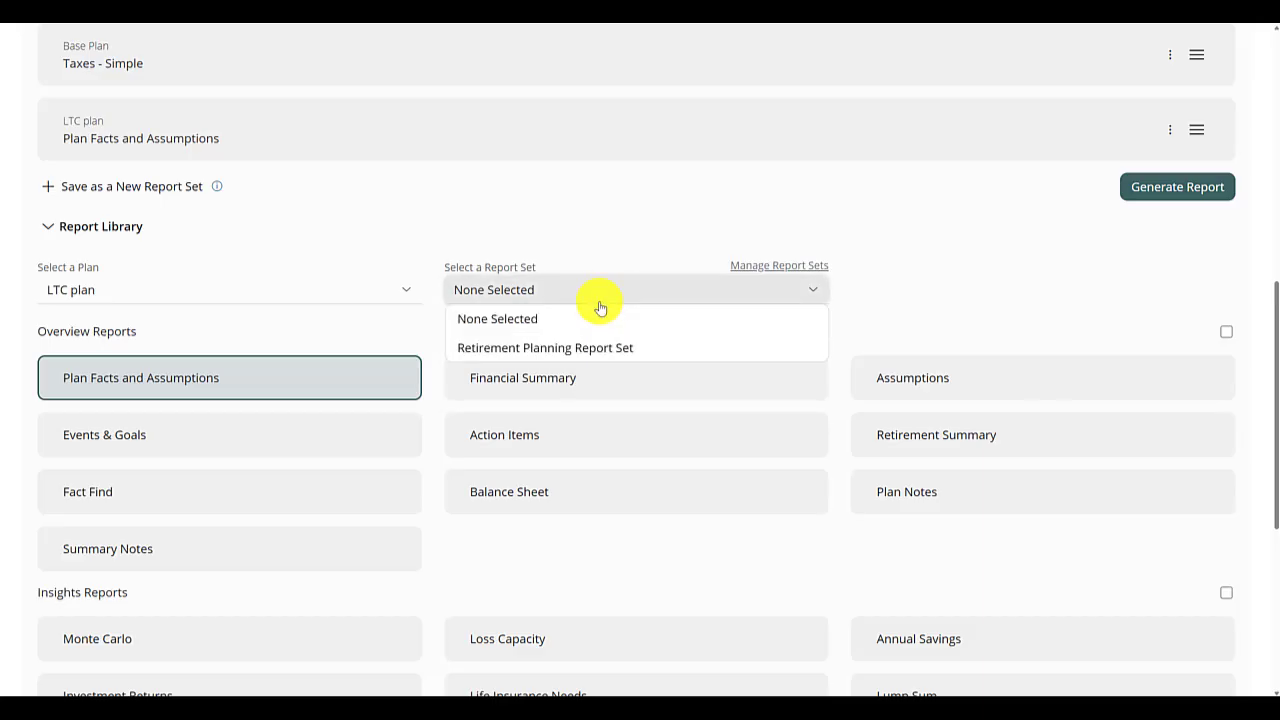
{"action": "left_click", "coordinate": [578, 350]}
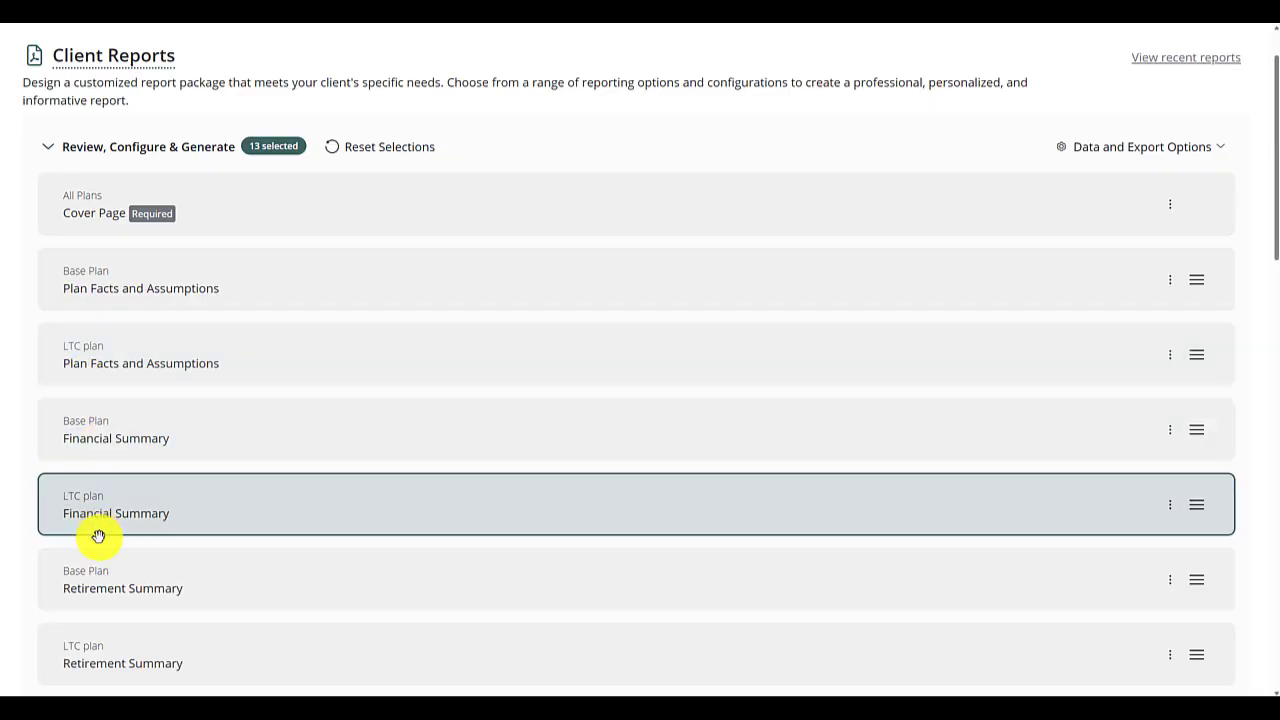
- Check the combined Base Plan and LTC plan report list and generate the report
{"action": "scroll", "coordinate": [107, 640], "scroll_direction": "down", "scroll_amount": 3}
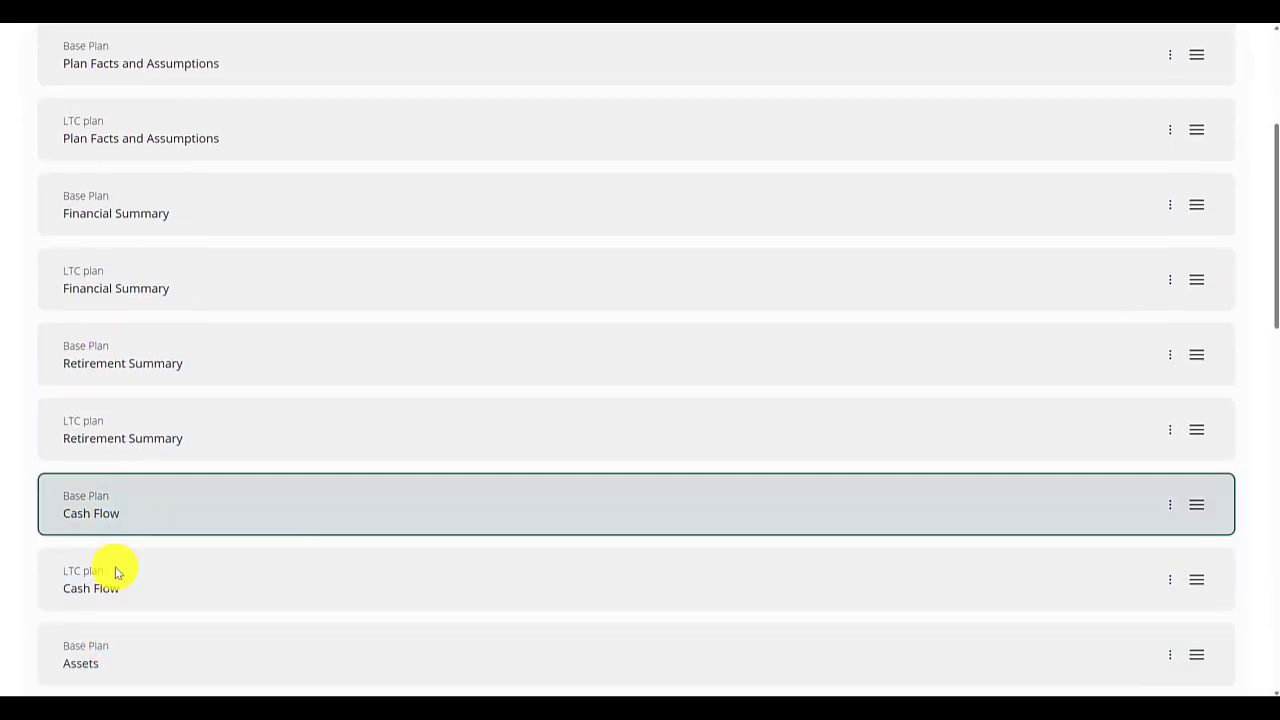
{"action": "mouse_move", "coordinate": [268, 441]}
{"action": "left_mouse_down"}
{"action": "mouse_move", "coordinate": [268, 560]}
{"action": "mouse_move", "coordinate": [289, 434]}
{"action": "mouse_move", "coordinate": [294, 560]}
{"action": "mouse_move", "coordinate": [280, 434]}
{"action": "left_mouse_up"}
{"action": "scroll", "coordinate": [365, 471], "scroll_direction": "up", "scroll_amount": 3}
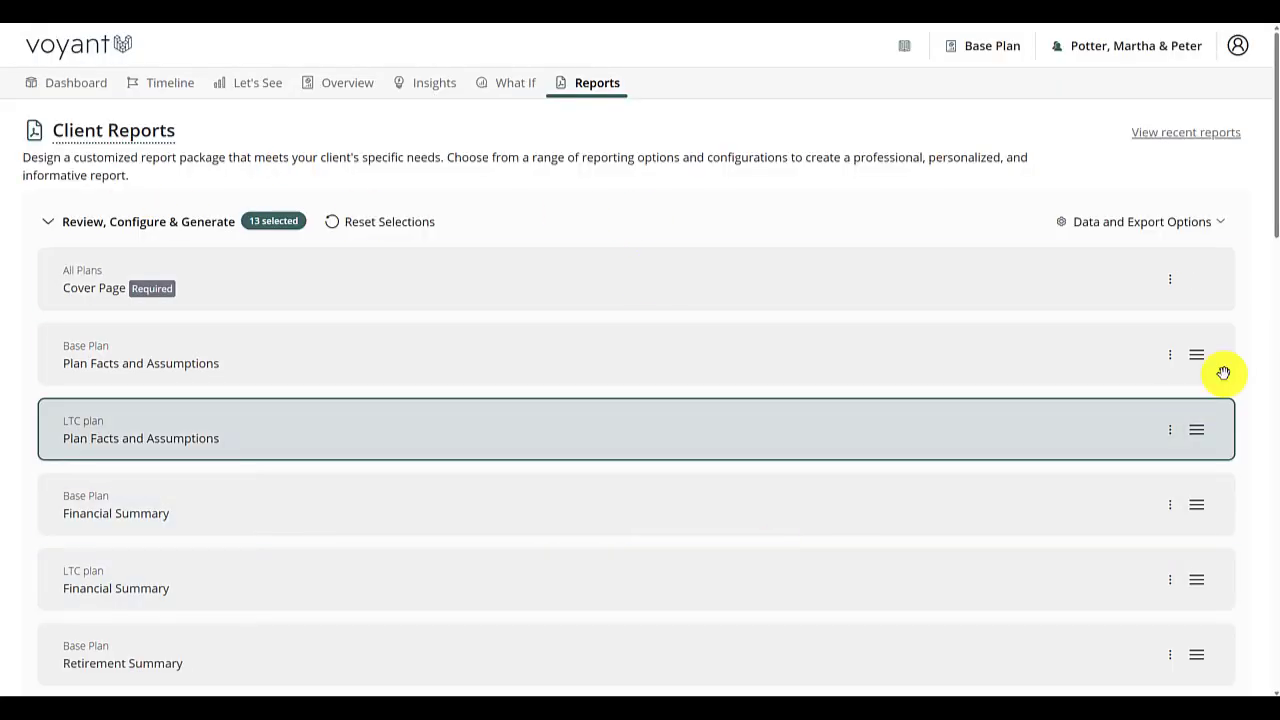
{"action": "scroll", "coordinate": [1100, 470], "scroll_direction": "down", "scroll_amount": 4}
{"action": "scroll", "coordinate": [1070, 520], "scroll_direction": "down", "scroll_amount": 5}
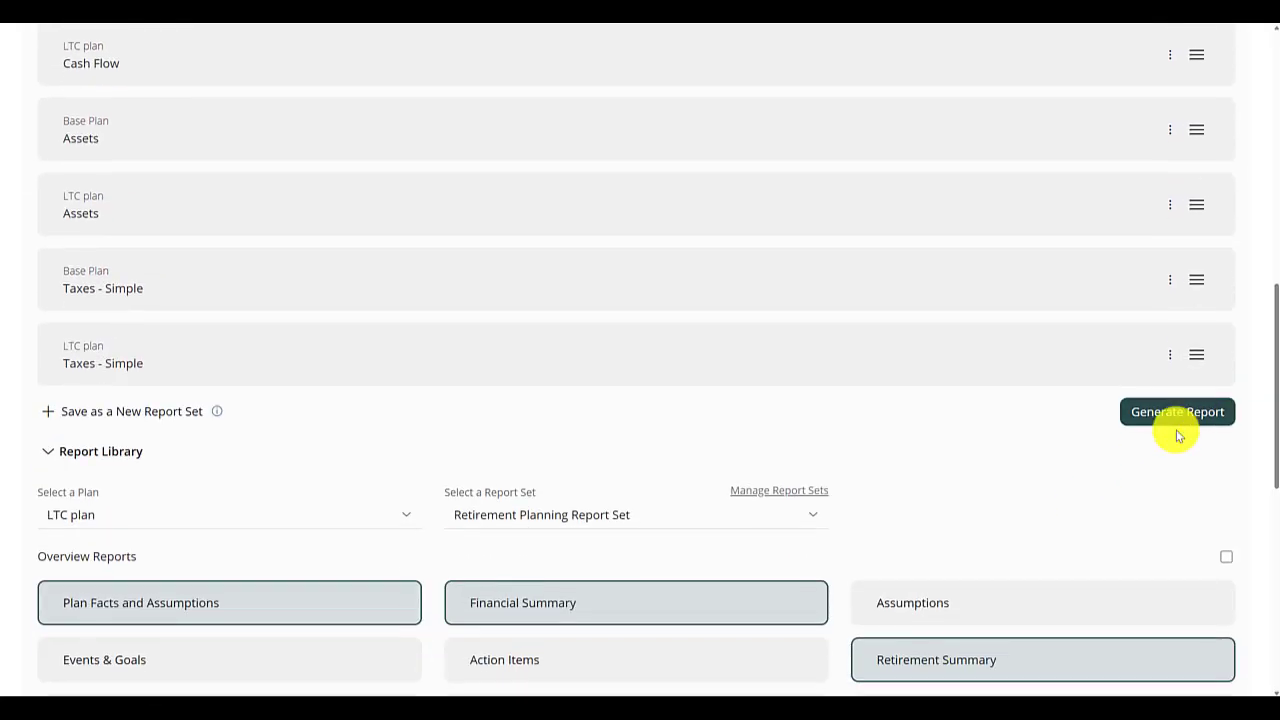
{"action": "left_click", "coordinate": [1176, 418]}
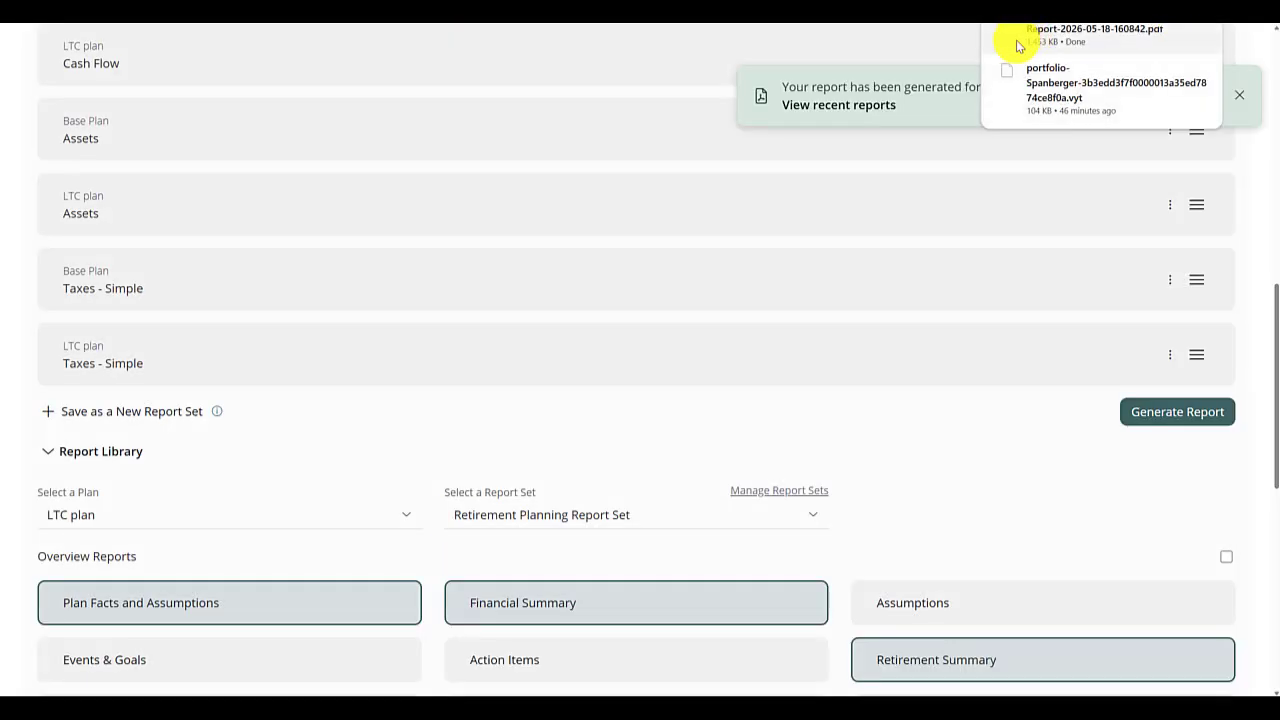
- Open the generated PDF report and review its pages, including the LTC plan Financial Summary on page 24
{"action": "left_click", "coordinate": [1020, 46]}
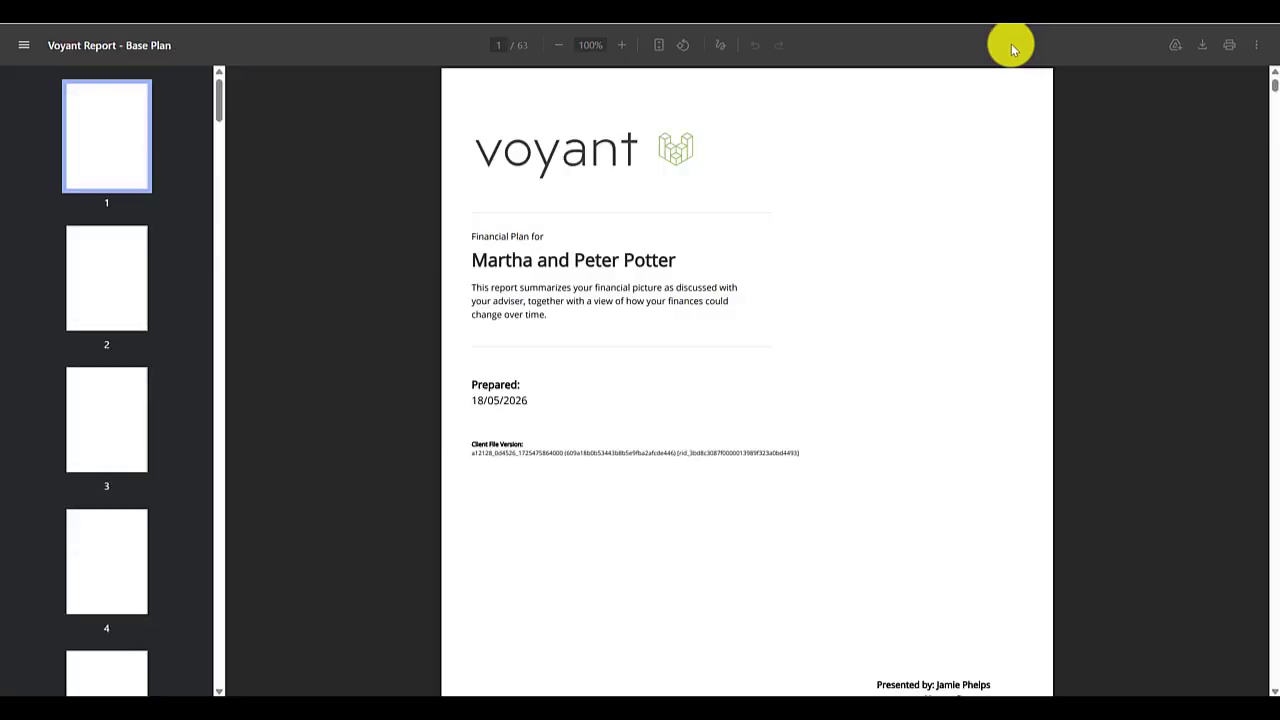
{"action": "scroll", "coordinate": [148, 392], "scroll_direction": "down", "scroll_amount": 7}
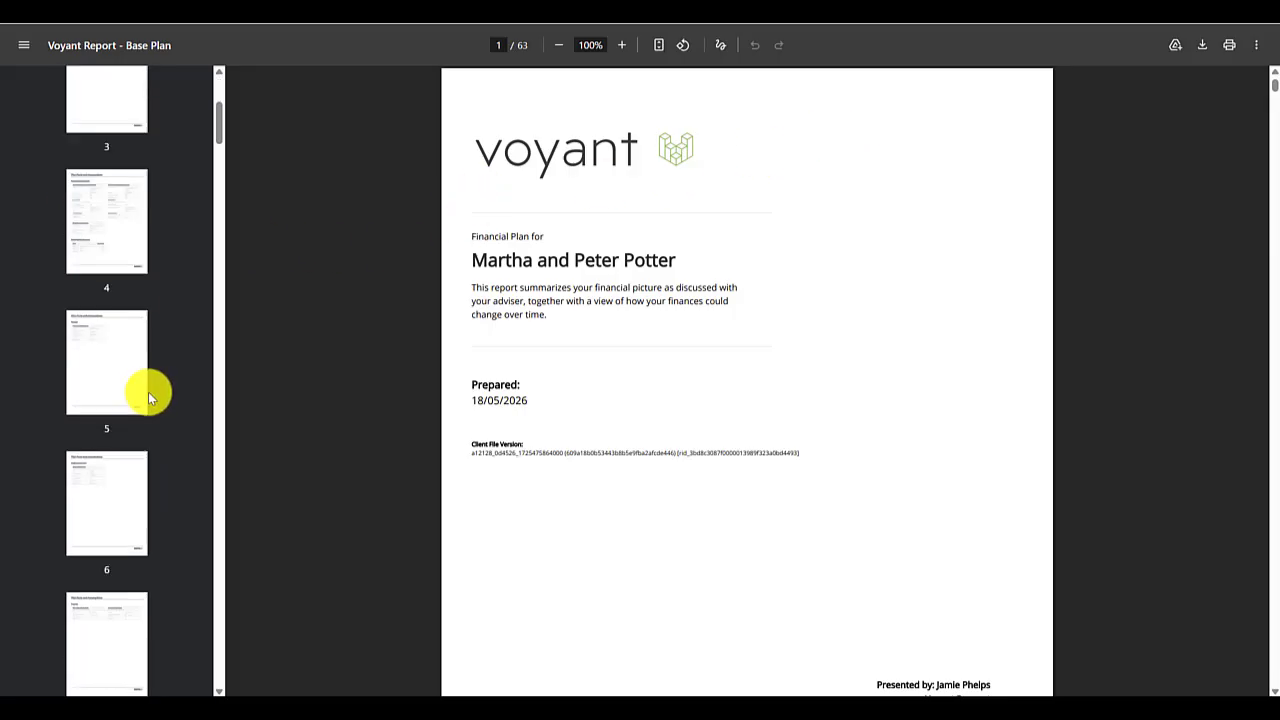
{"action": "scroll", "coordinate": [93, 390], "scroll_direction": "down", "scroll_amount": 20}
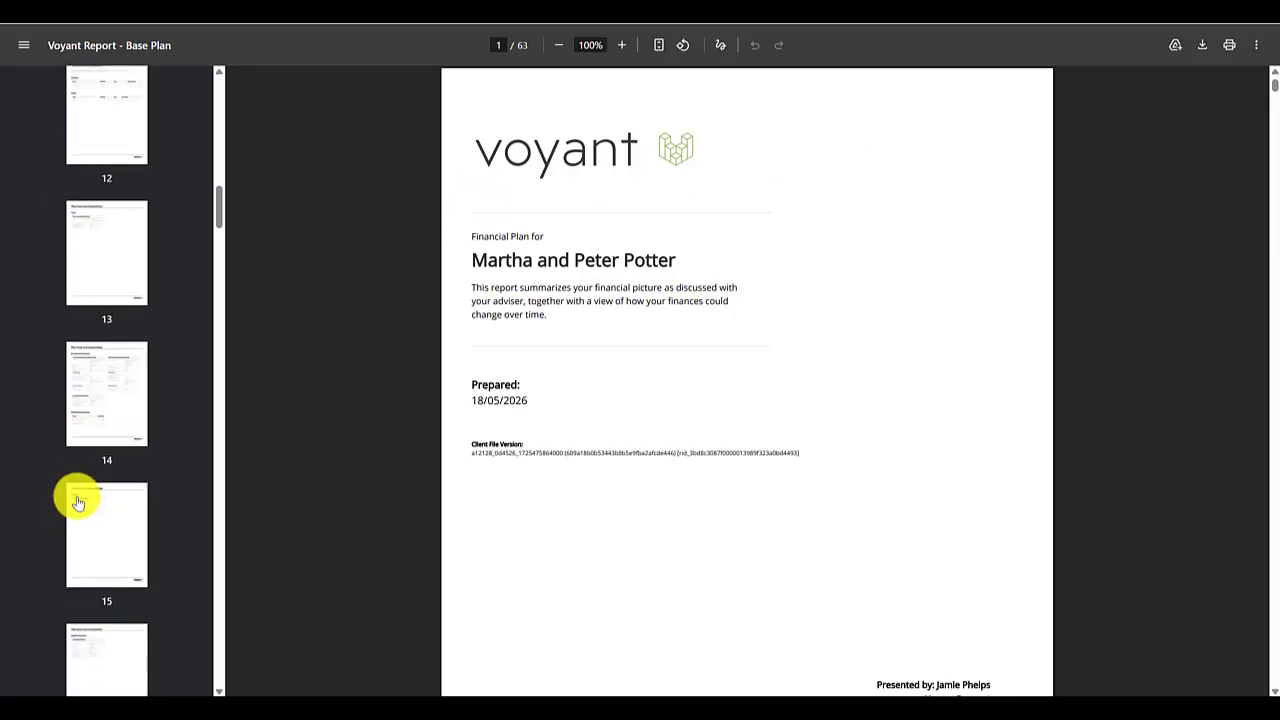
{"action": "scroll", "coordinate": [87, 503], "scroll_direction": "down", "scroll_amount": 4}
{"action": "left_click", "coordinate": [106, 223]}
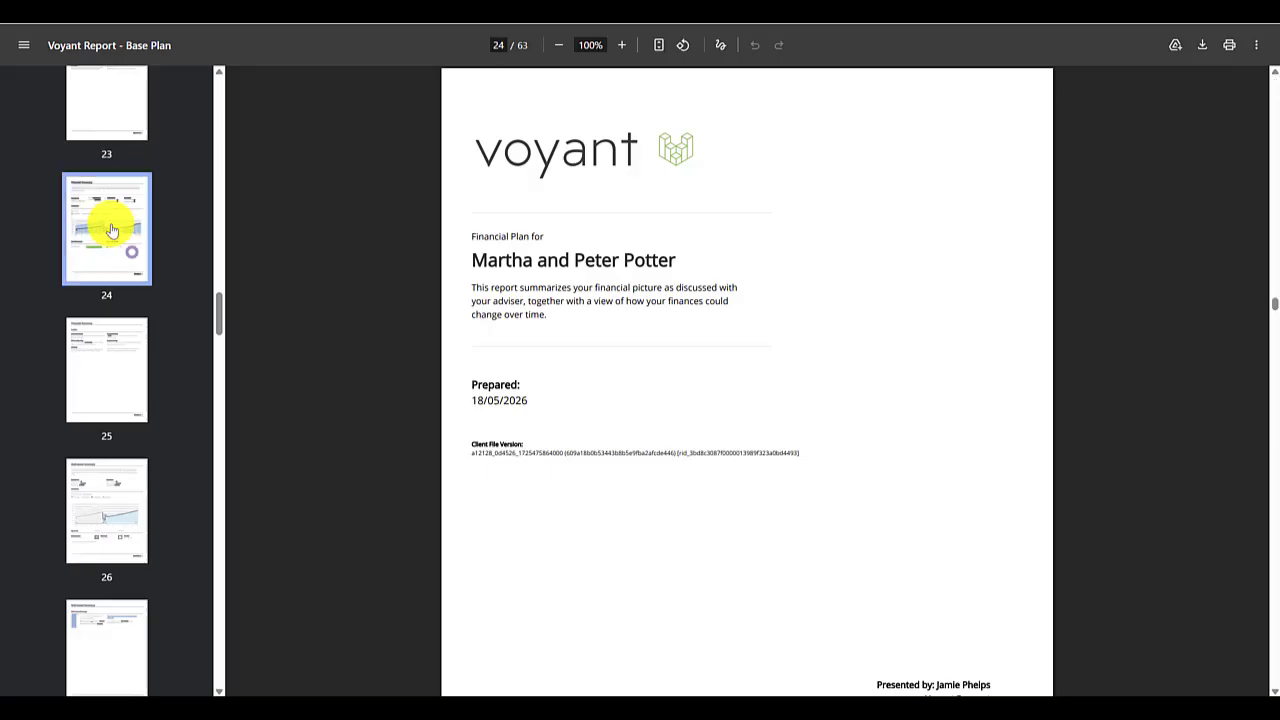
{"action": "scroll", "coordinate": [665, 420], "scroll_direction": "down", "scroll_amount": 4}
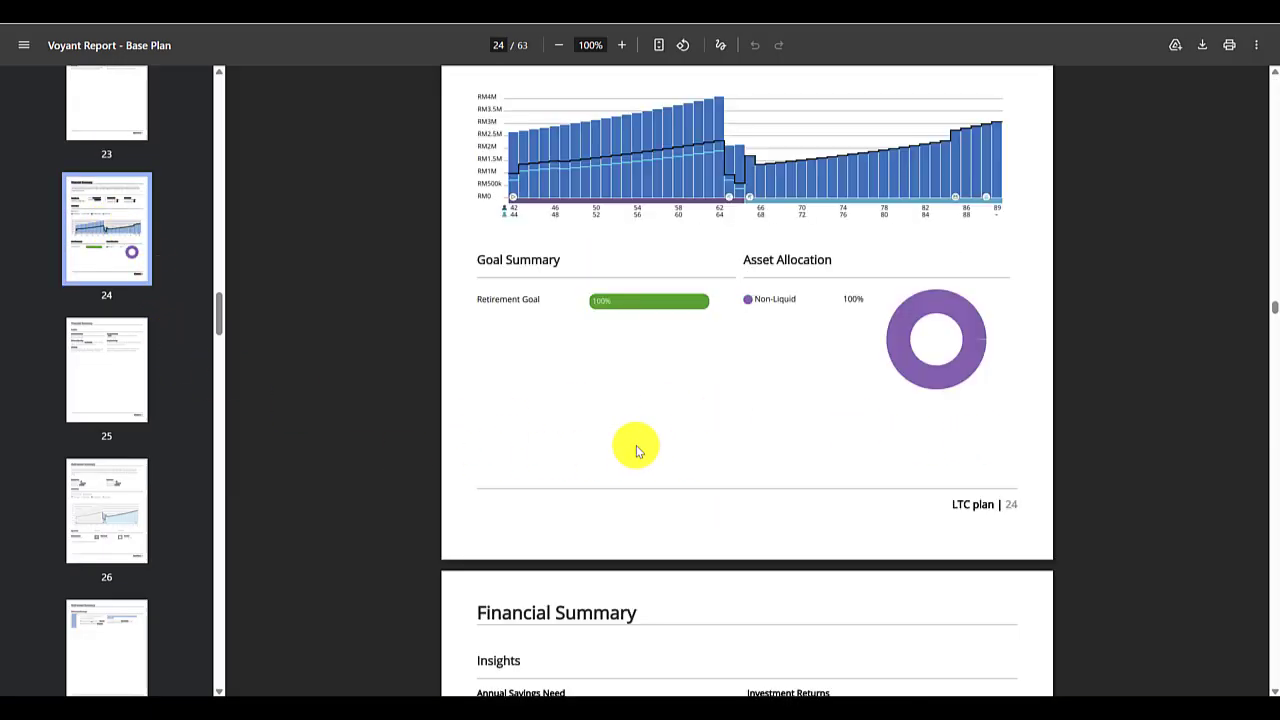
{"action": "scroll", "coordinate": [843, 429], "scroll_direction": "up", "scroll_amount": 8}
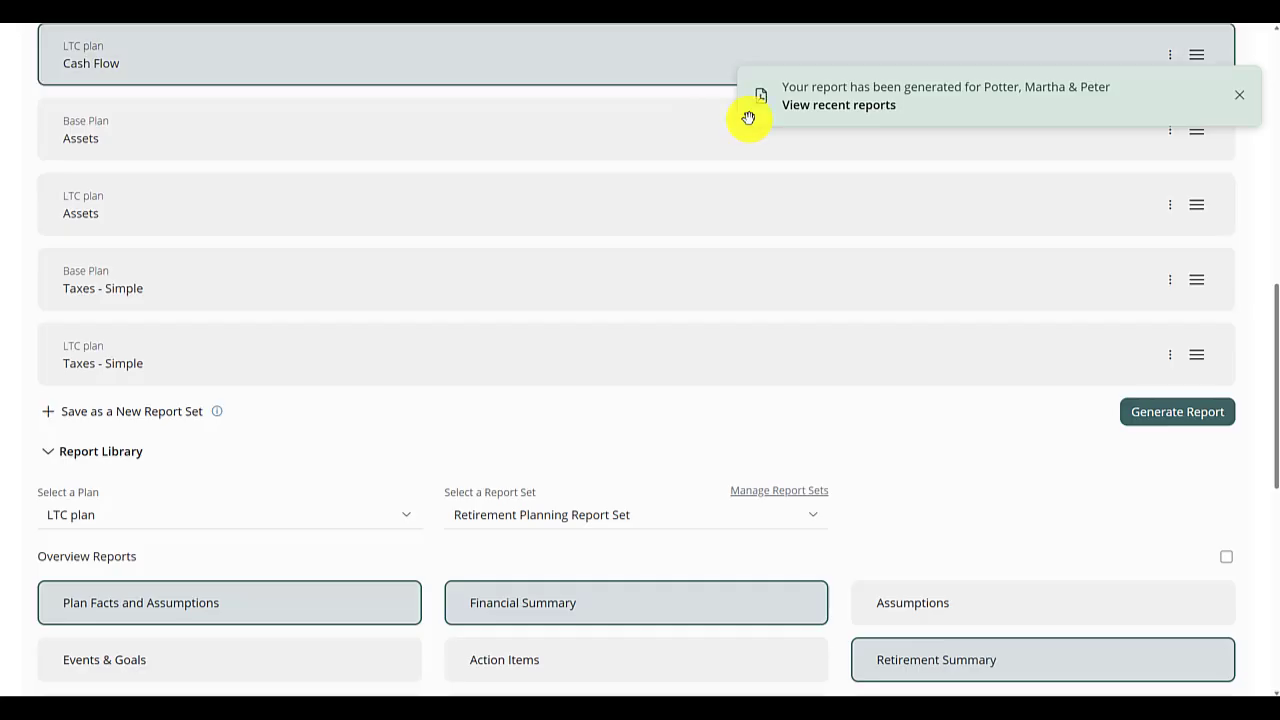
- Reset the report selections and add only the LTC plan's detailed Cash Flow report
{"action": "scroll", "coordinate": [1220, 330], "scroll_direction": "up", "scroll_amount": 10}
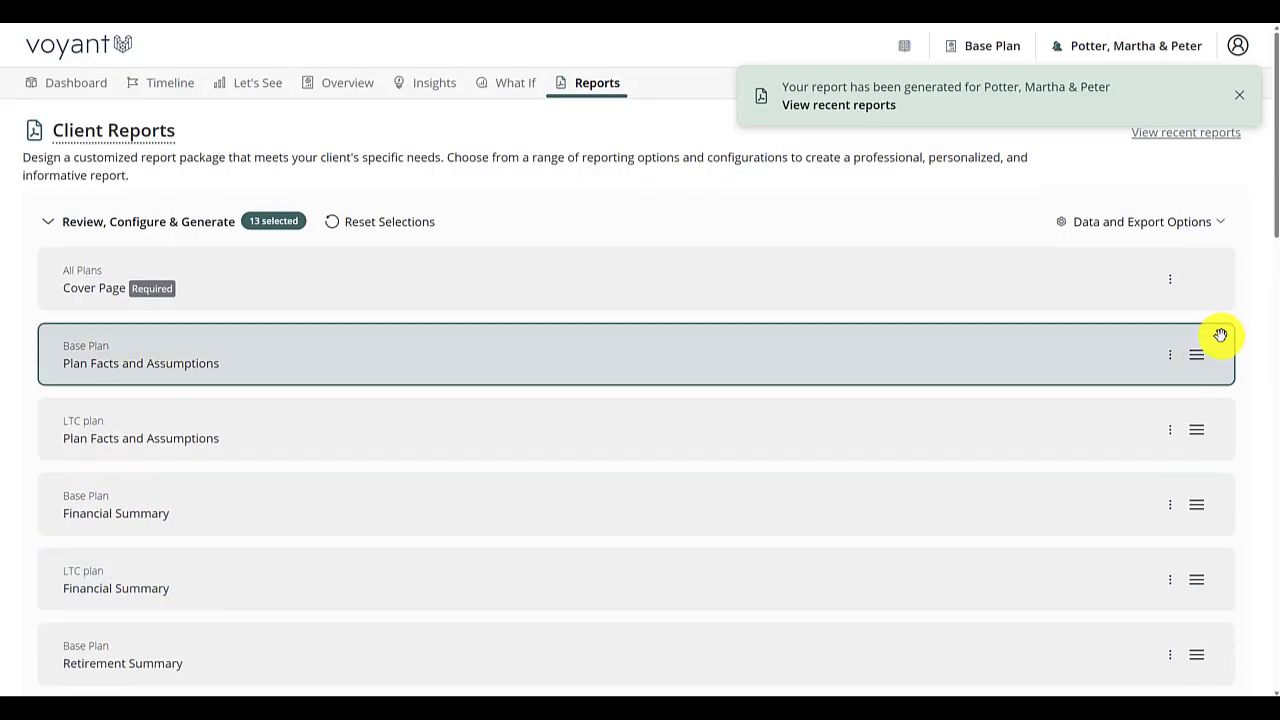
{"action": "left_click", "coordinate": [386, 224]}
{"action": "scroll", "coordinate": [563, 286], "scroll_direction": "down", "scroll_amount": 5}
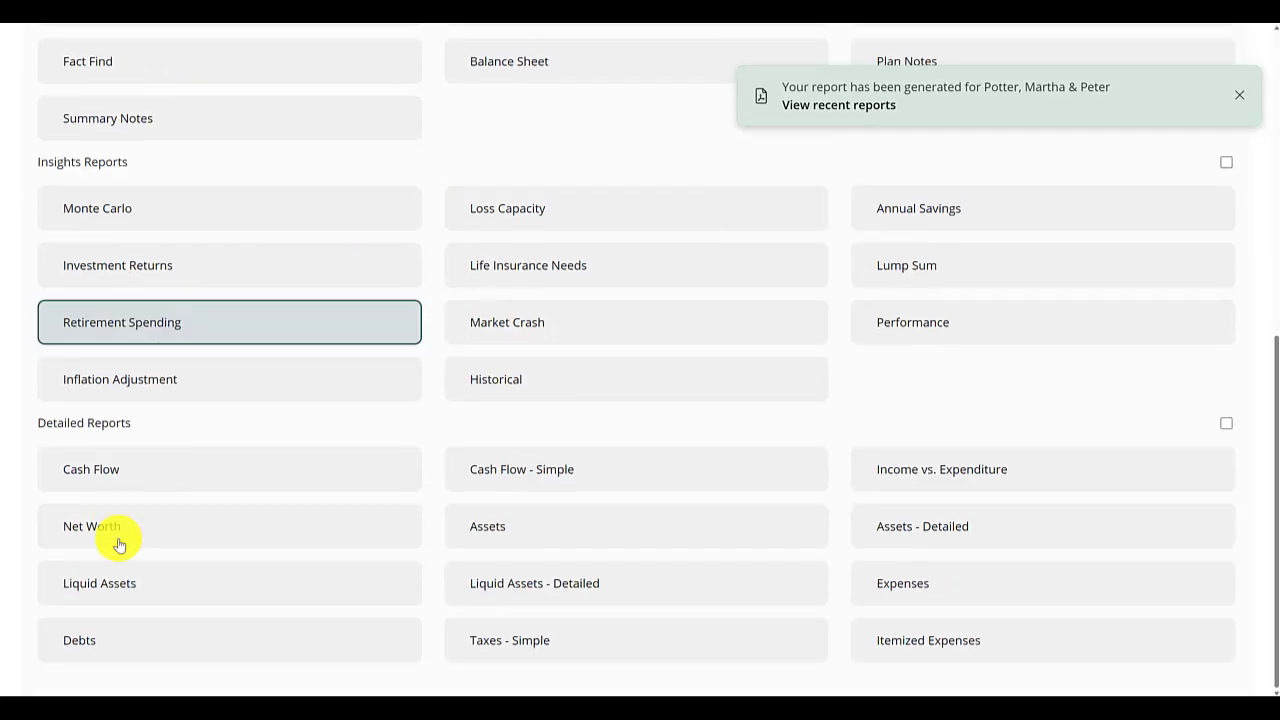
{"action": "mouse_move", "coordinate": [165, 468]}
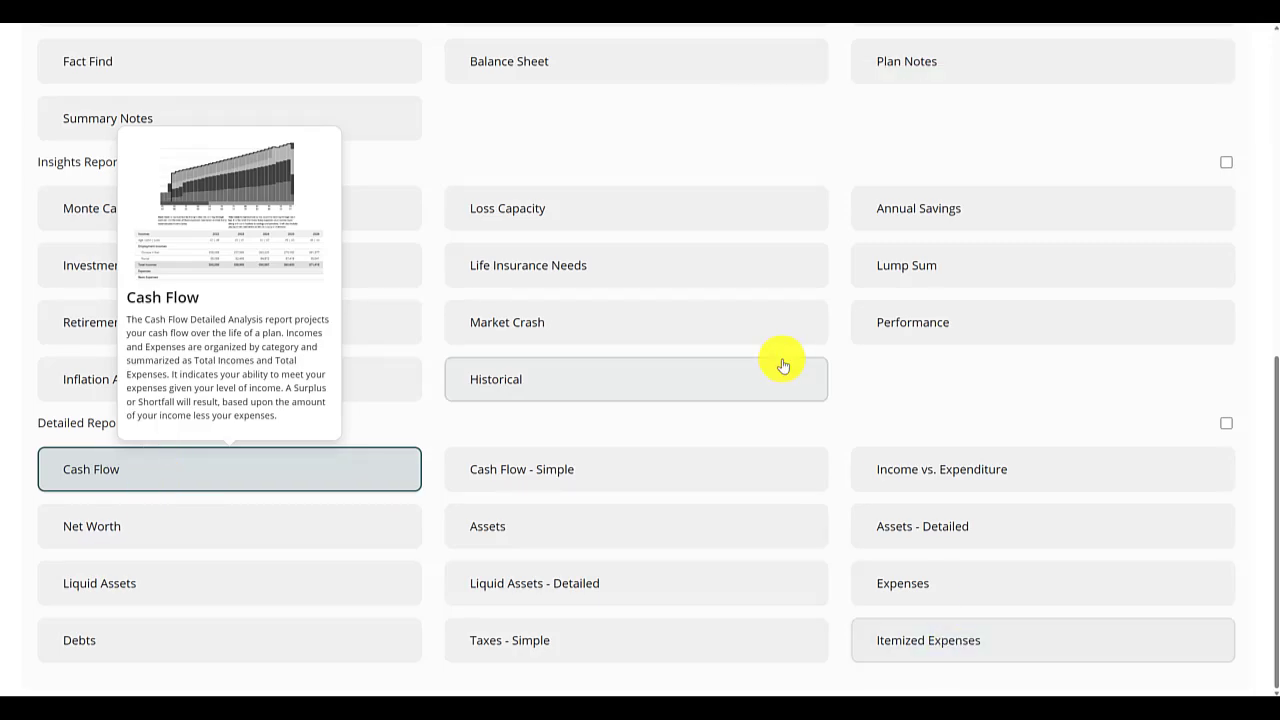
- Turn on the export of raw data and images and generate the Cash Flow report
{"action": "scroll", "coordinate": [777, 360], "scroll_direction": "up", "scroll_amount": 6}
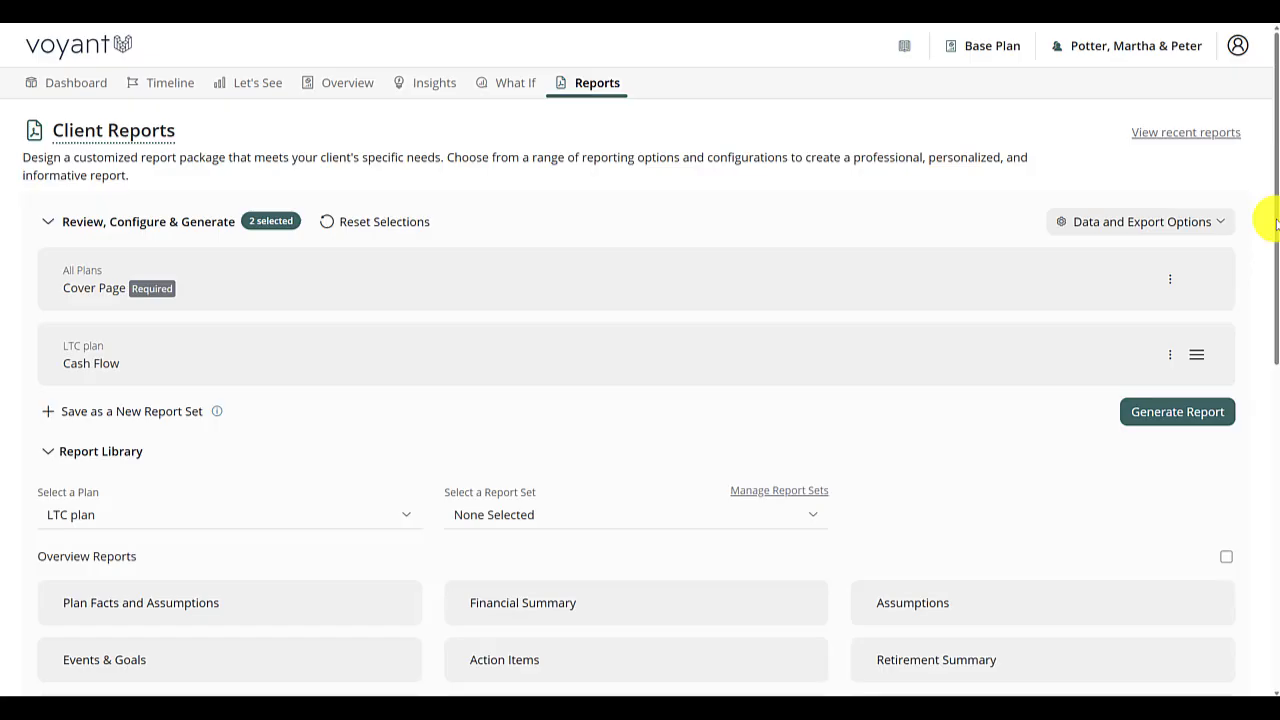
{"action": "left_click", "coordinate": [1208, 224]}
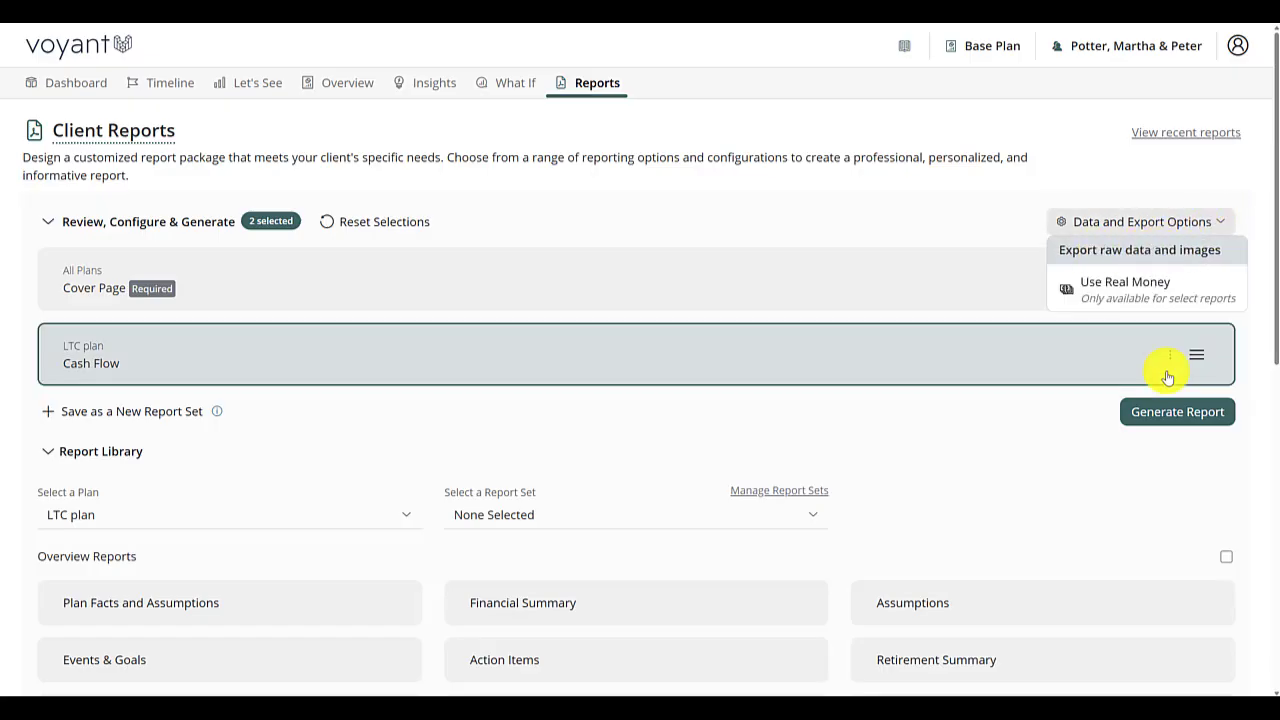
{"action": "left_click", "coordinate": [1178, 411]}
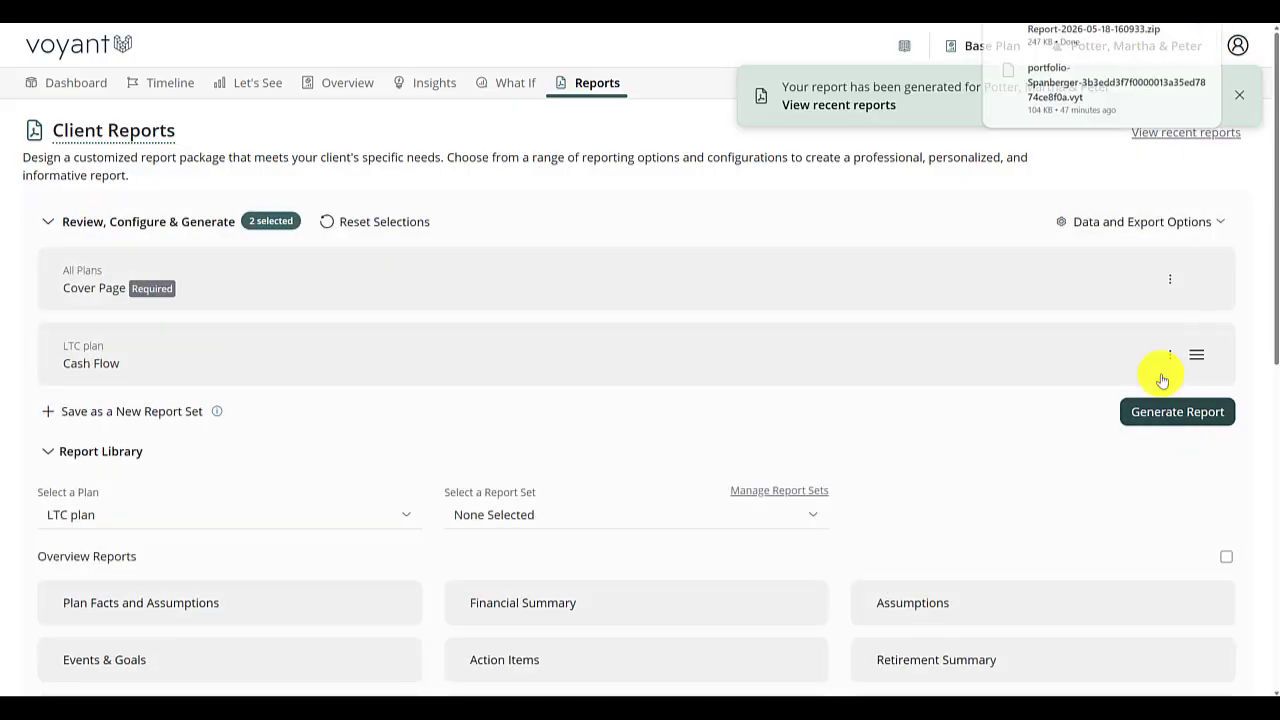
- Open the downloaded zip package and view the detailed-cashflow-barchart-0 image in its images folder
{"action": "left_click", "coordinate": [1020, 40]}
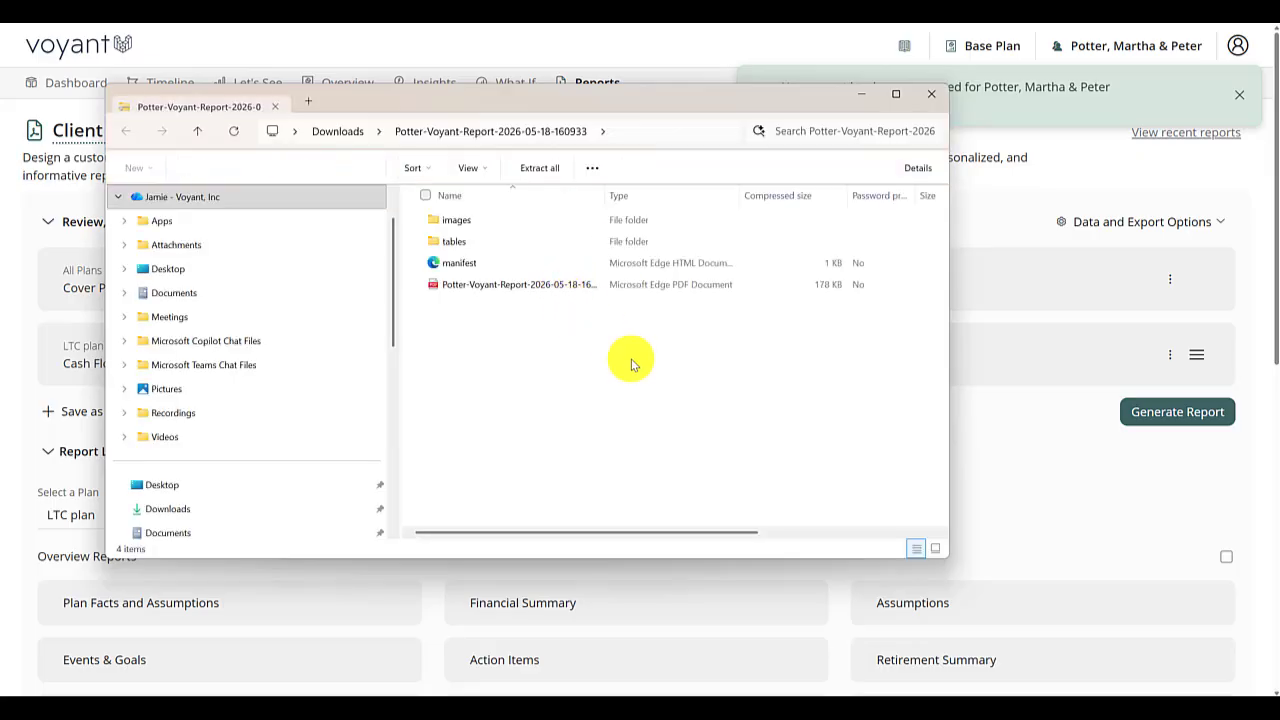
{"action": "double_click", "coordinate": [458, 222]}
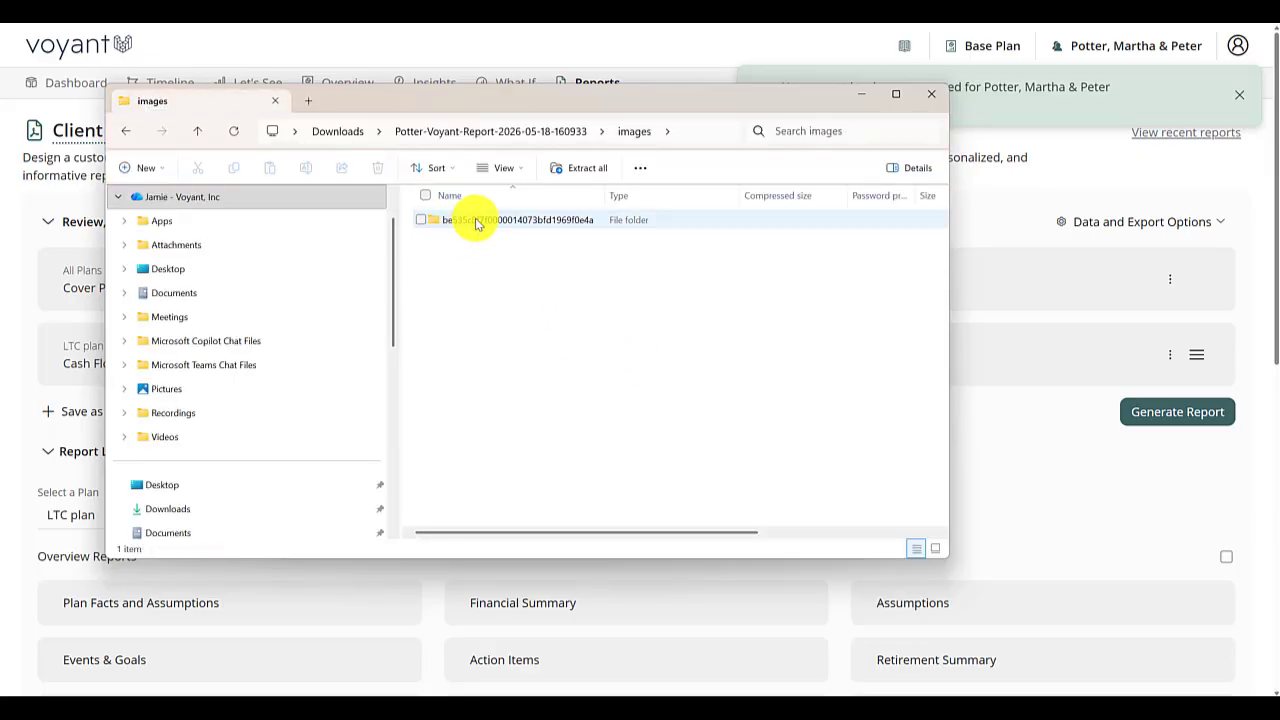
{"action": "left_click", "coordinate": [474, 224]}
{"action": "double_click", "coordinate": [474, 222]}
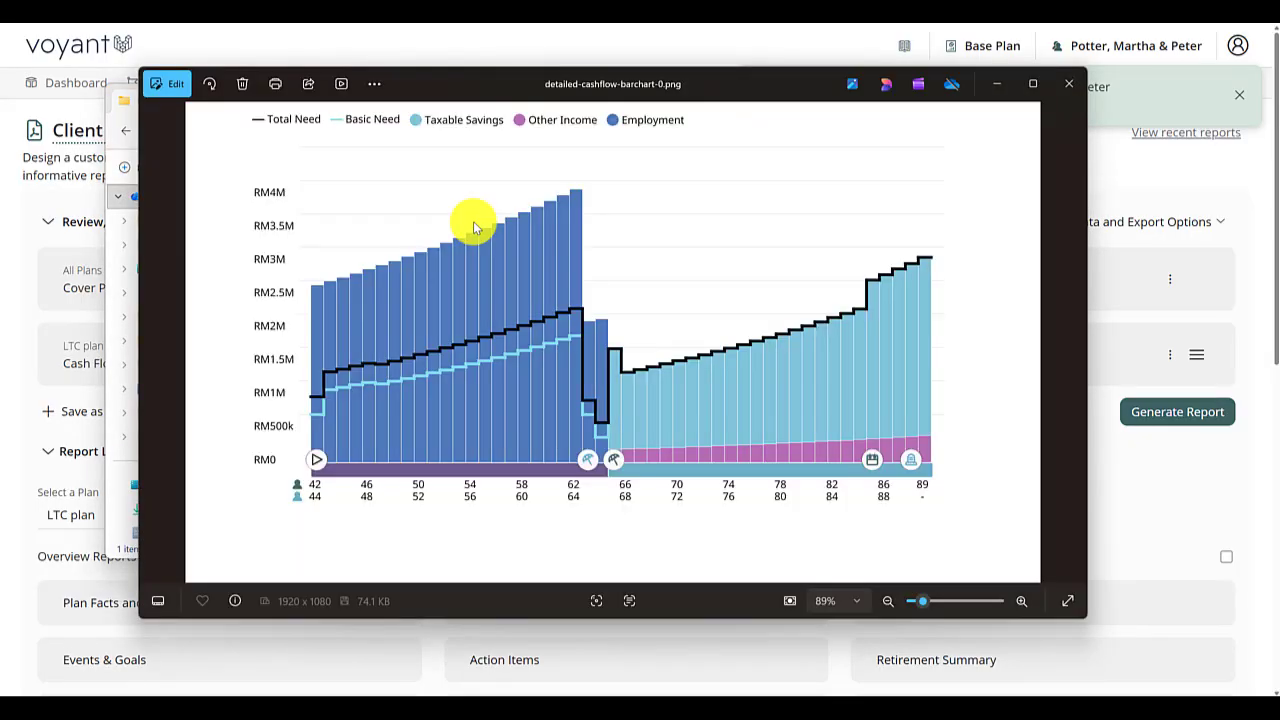
{"action": "left_click", "coordinate": [1069, 83]}
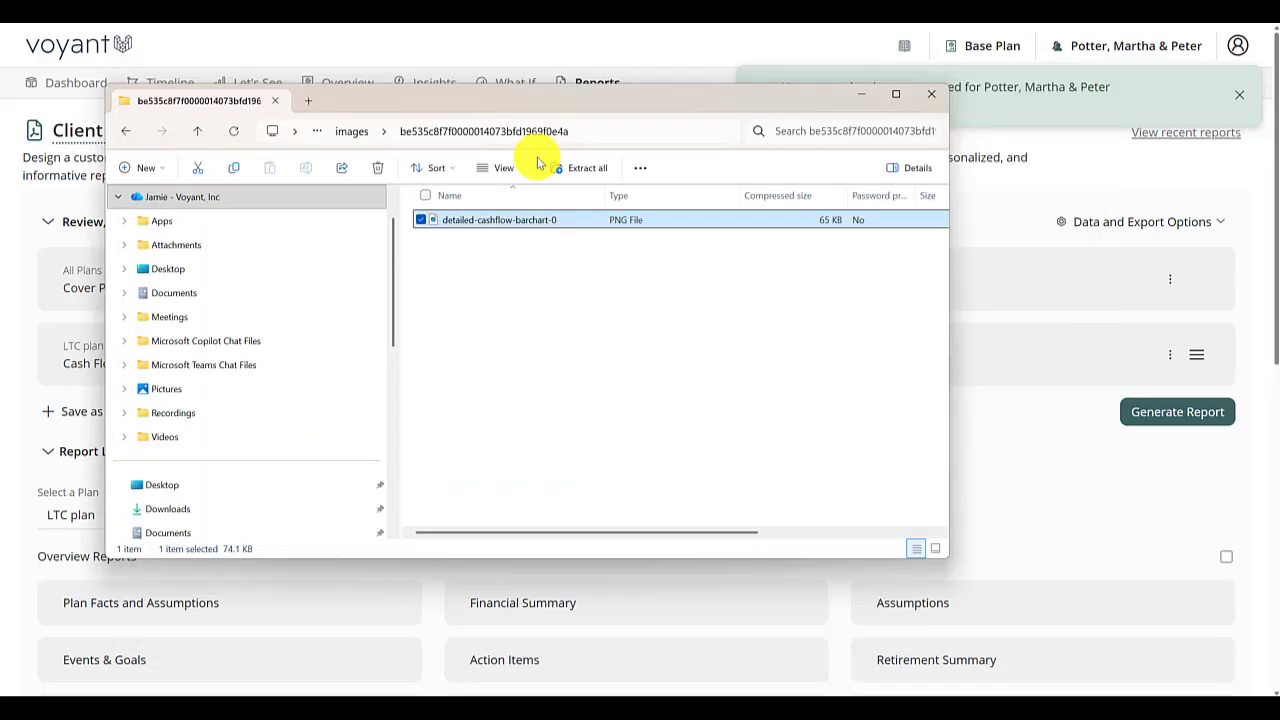
- Open the detailed-cashflow-table file from the package's tables folder in Excel, accepting the default data conversions
{"action": "left_click", "coordinate": [134, 135]}
{"action": "left_click", "coordinate": [134, 135]}
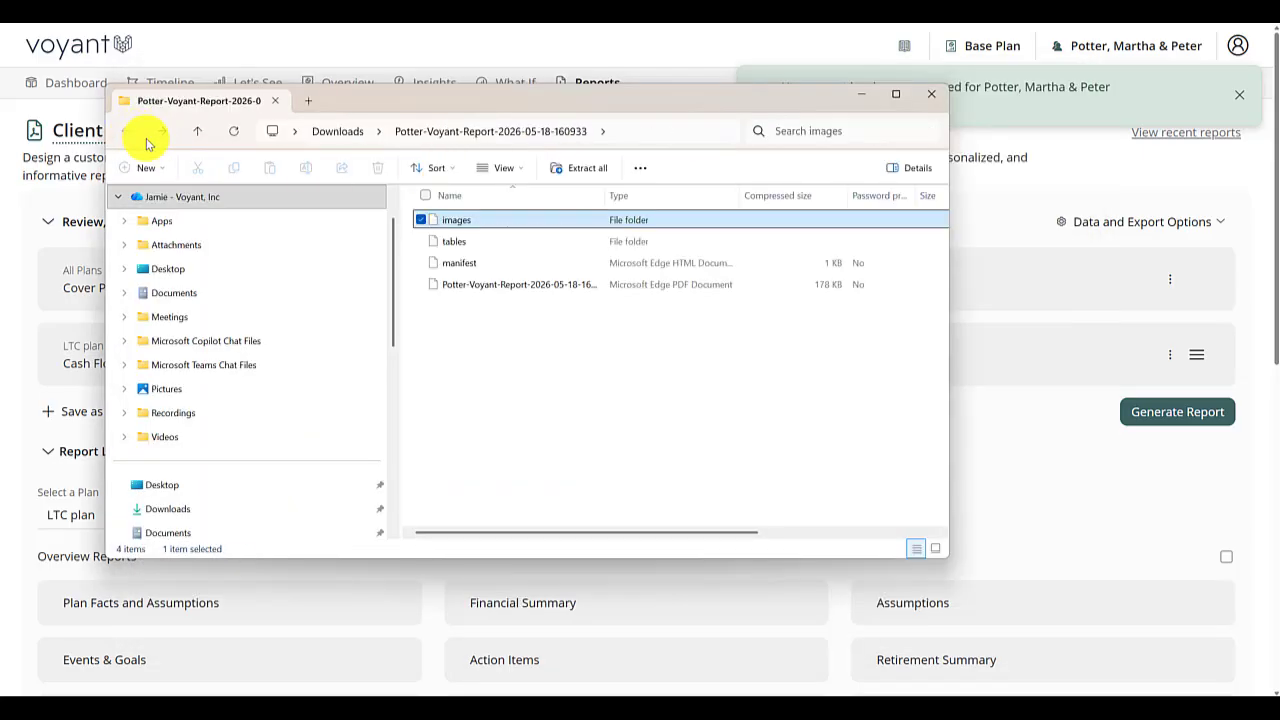
{"action": "double_click", "coordinate": [460, 244]}
{"action": "double_click", "coordinate": [471, 220]}
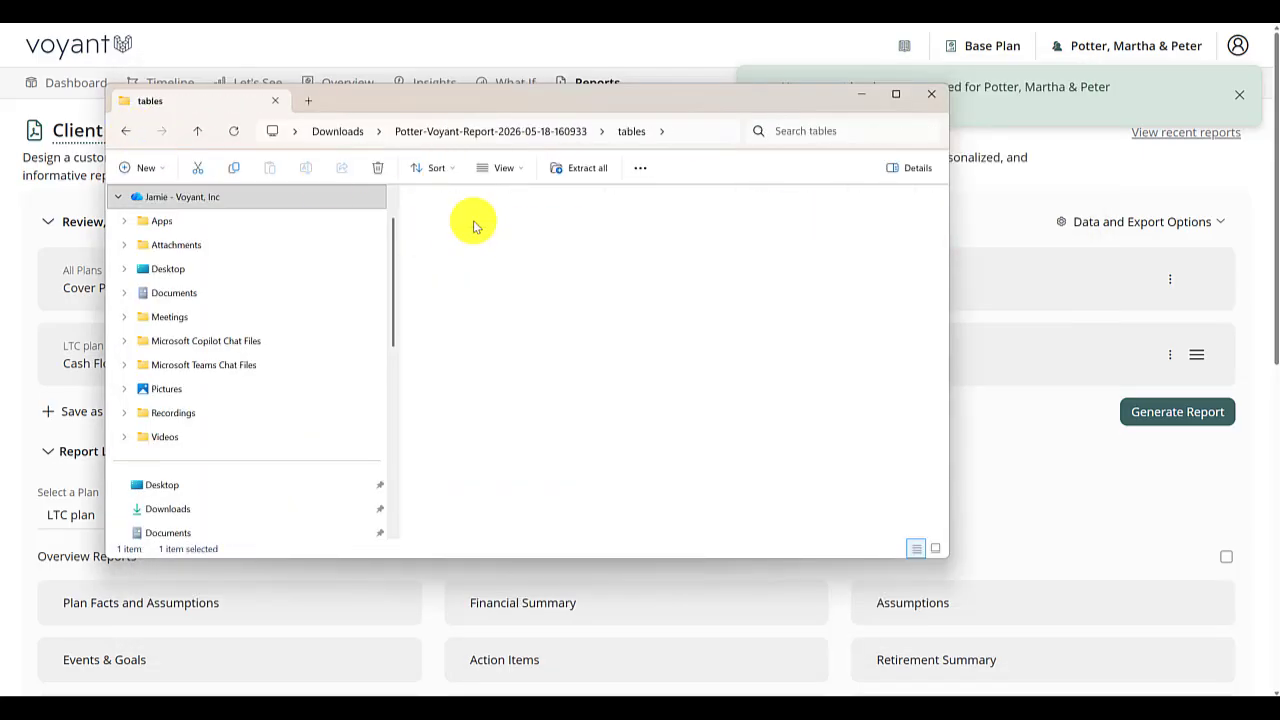
{"action": "left_click", "coordinate": [487, 229]}
{"action": "double_click", "coordinate": [487, 229]}
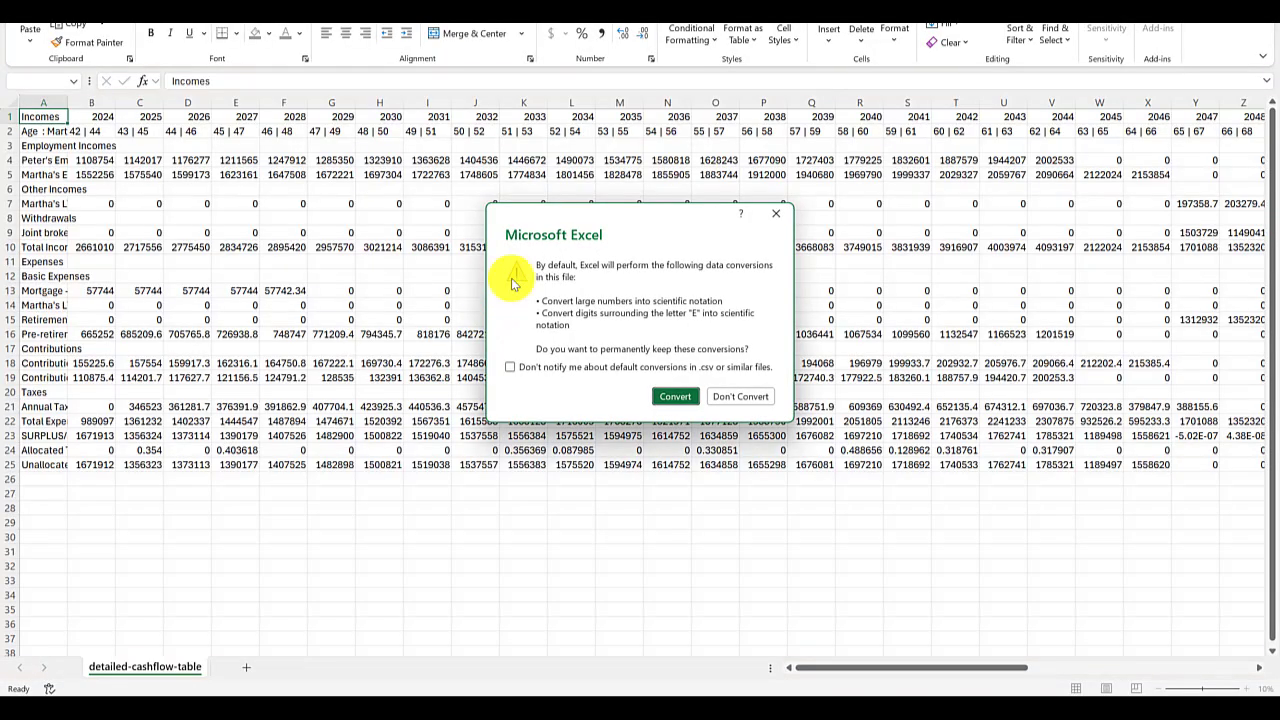
{"action": "left_click", "coordinate": [660, 397]}
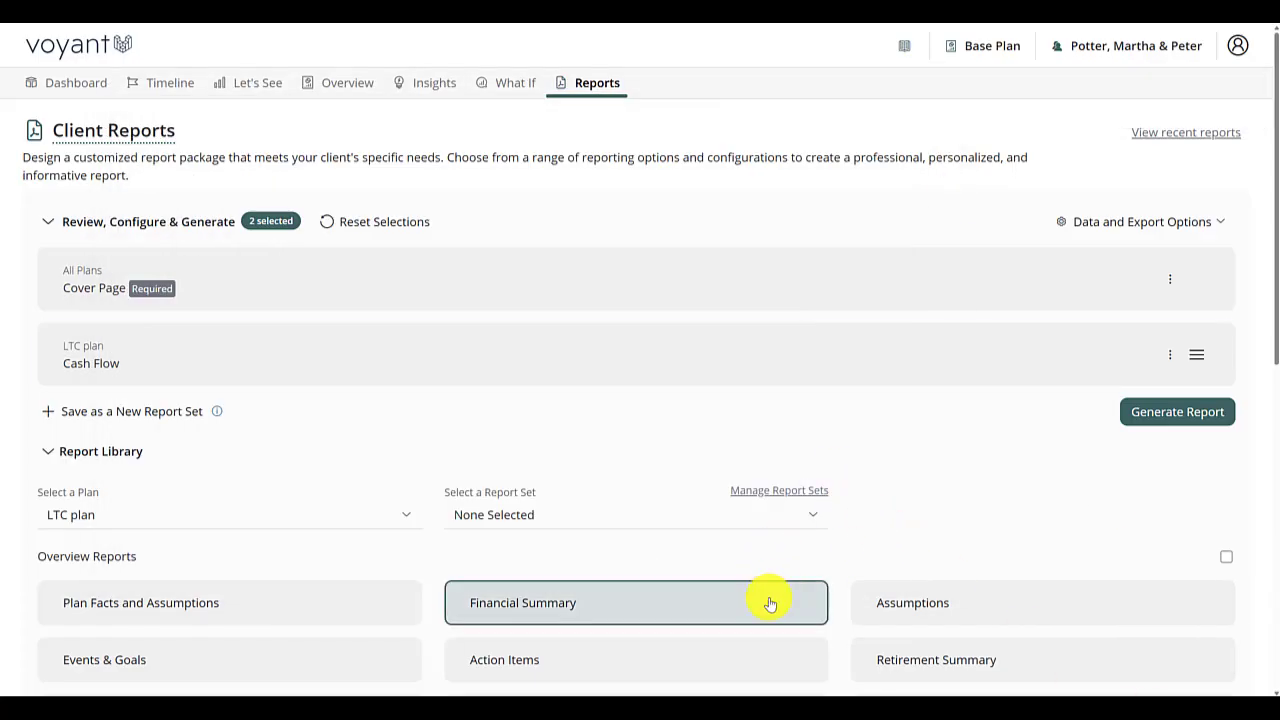
- Return to the client reports in Voyant, open the client's Request Support form and activate its message field
{"action": "mouse_move", "coordinate": [770, 603]}
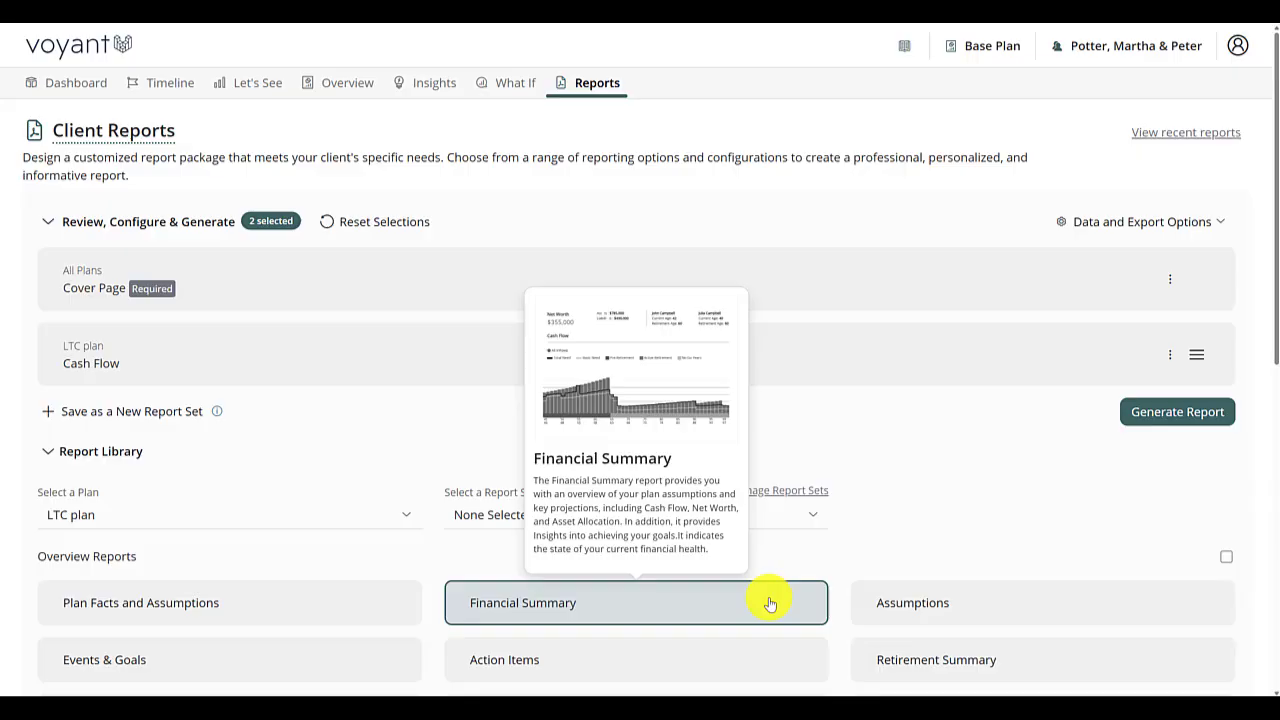
{"action": "left_click", "coordinate": [1133, 48]}
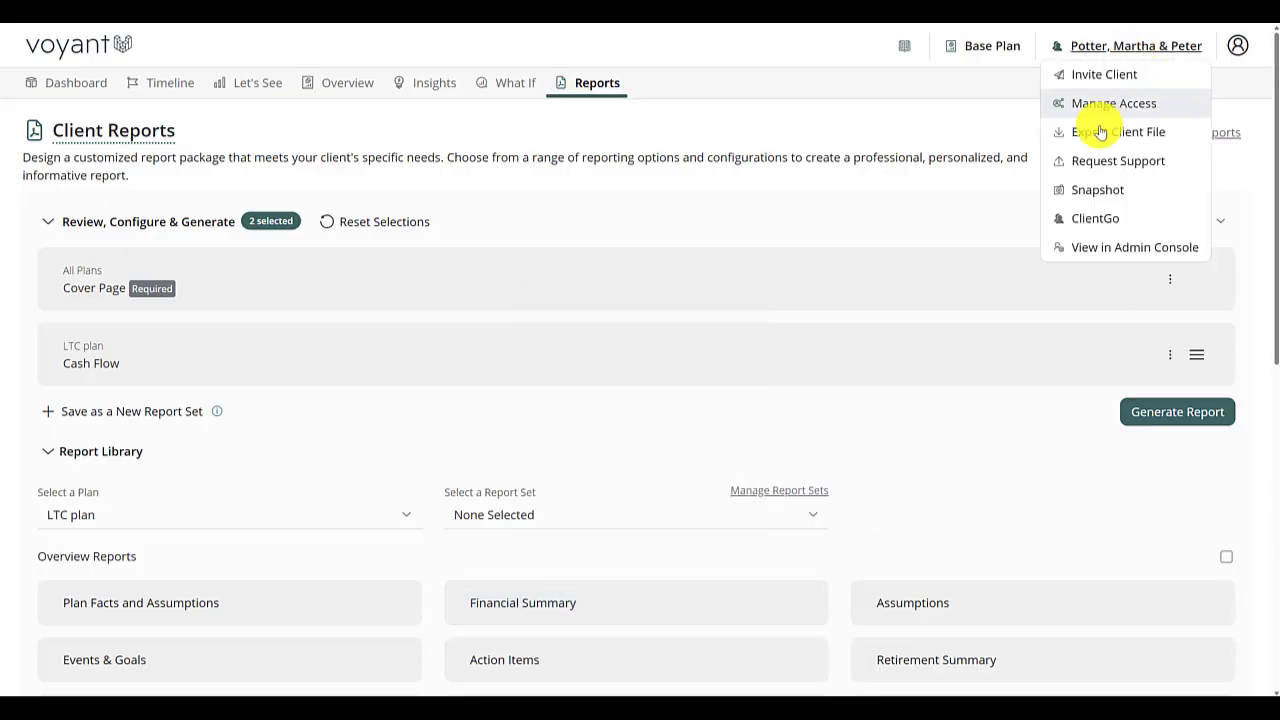
{"action": "left_click", "coordinate": [1147, 160]}
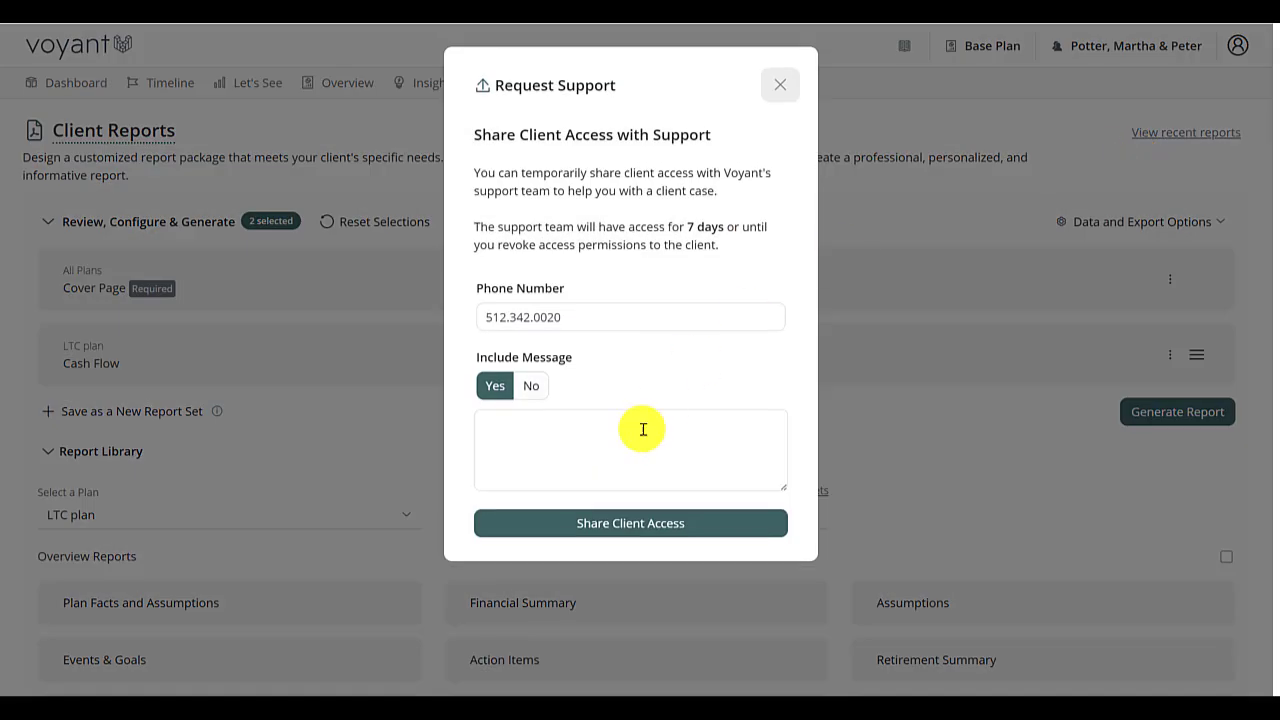
{"action": "left_click", "coordinate": [575, 461]}
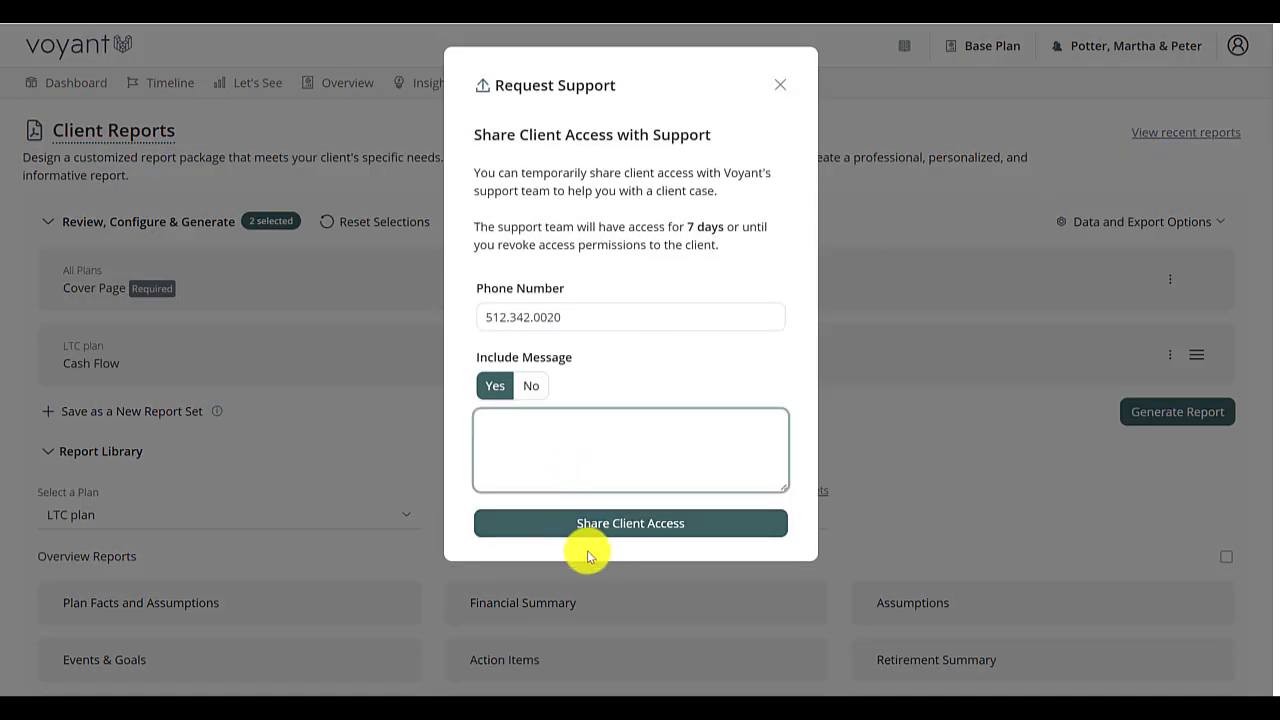